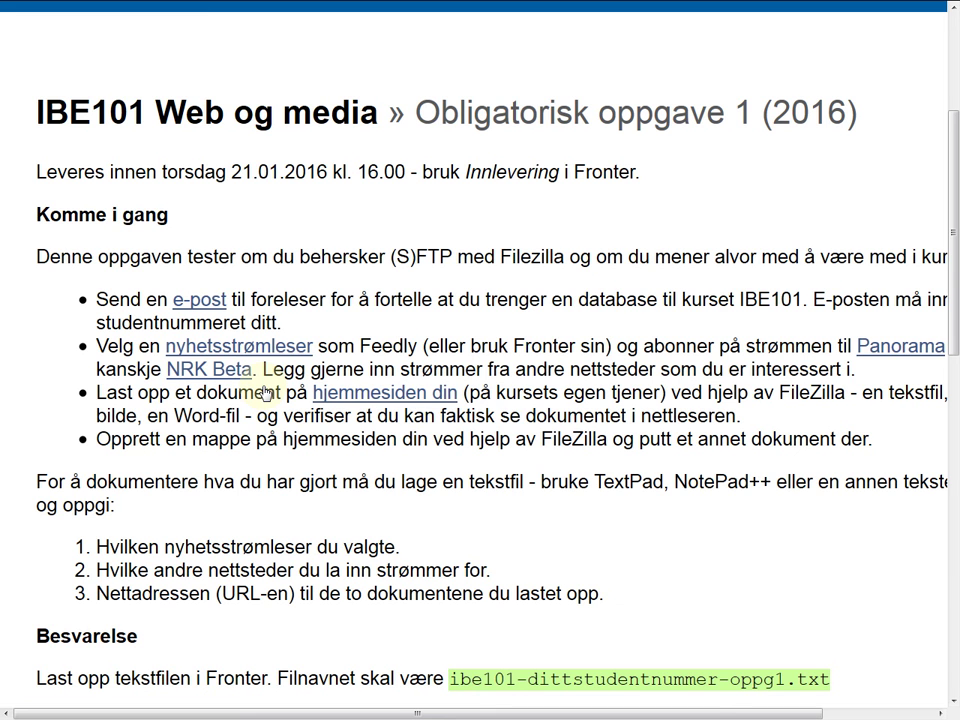
Review the obligatory assignment 1 page, leave full-screen view, and open the Innlevering list for IBE101 in Fronter
{"action": "scroll", "coordinate": [265, 393], "scroll_direction": "down", "scroll_amount": 3}
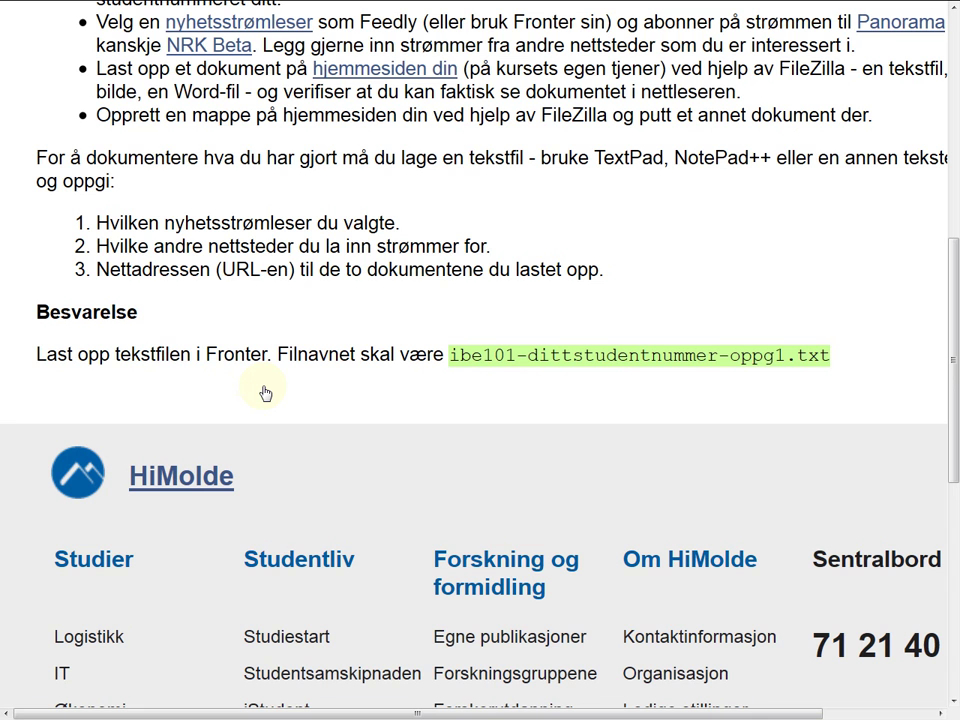
{"action": "scroll", "coordinate": [265, 393], "scroll_direction": "up", "scroll_amount": 3}
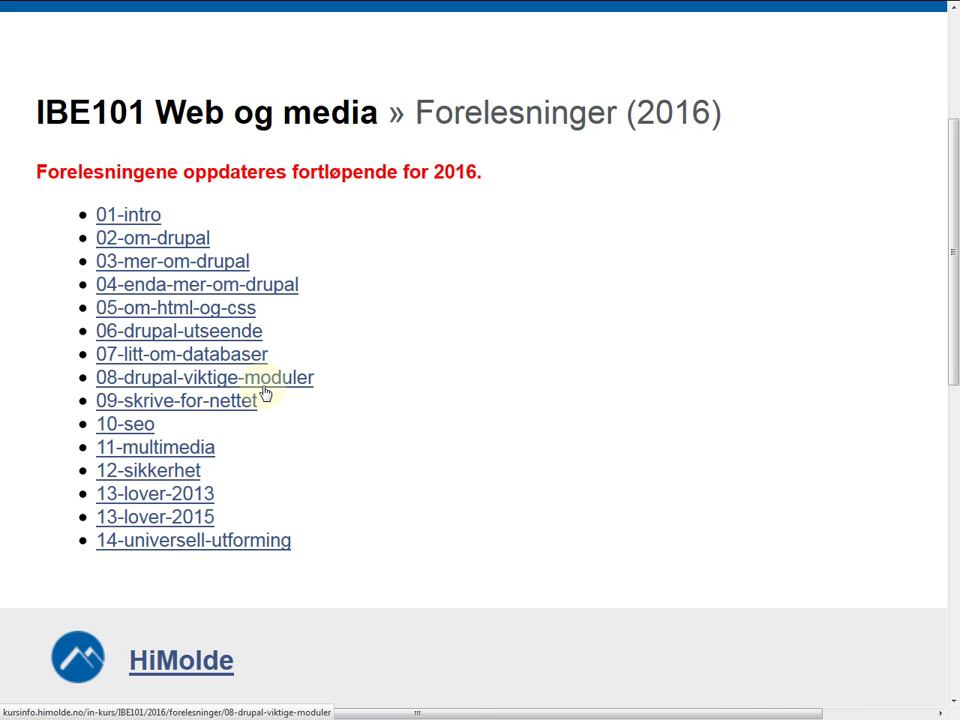
{"action": "key", "text": "F11"}
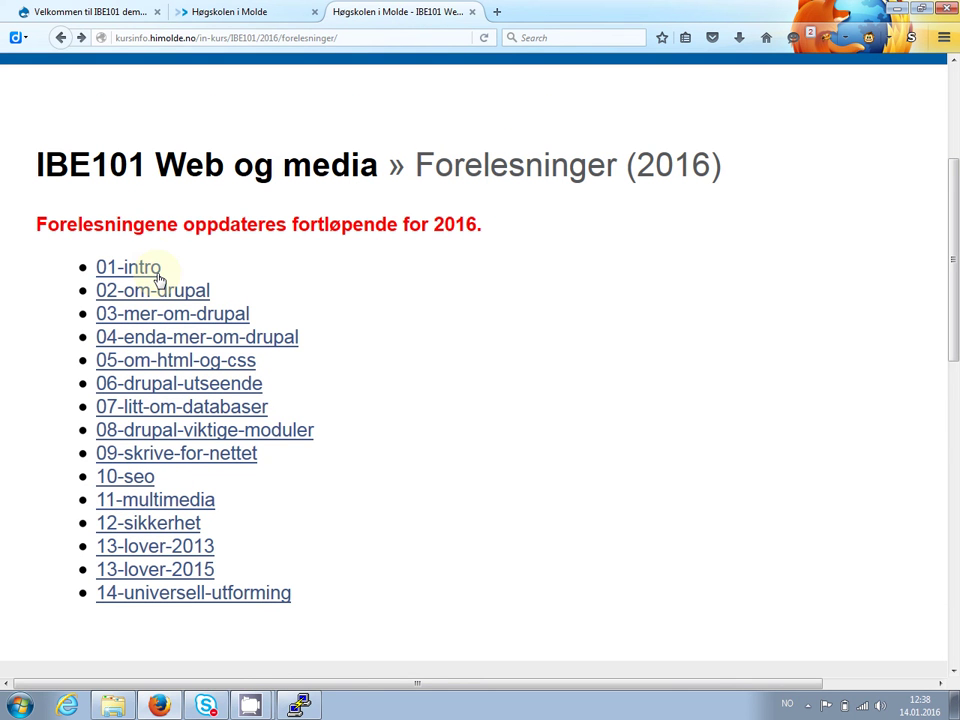
{"action": "key", "text": "ctrl+Tab"}
{"action": "key", "text": "ctrl+Tab"}
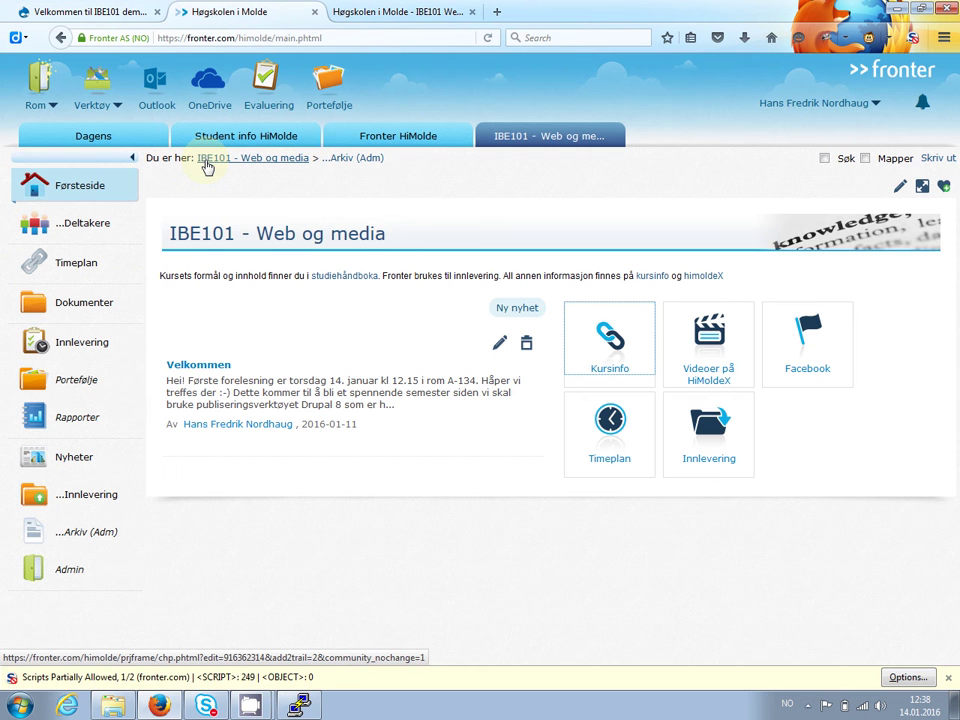
{"action": "left_click", "coordinate": [90, 345]}
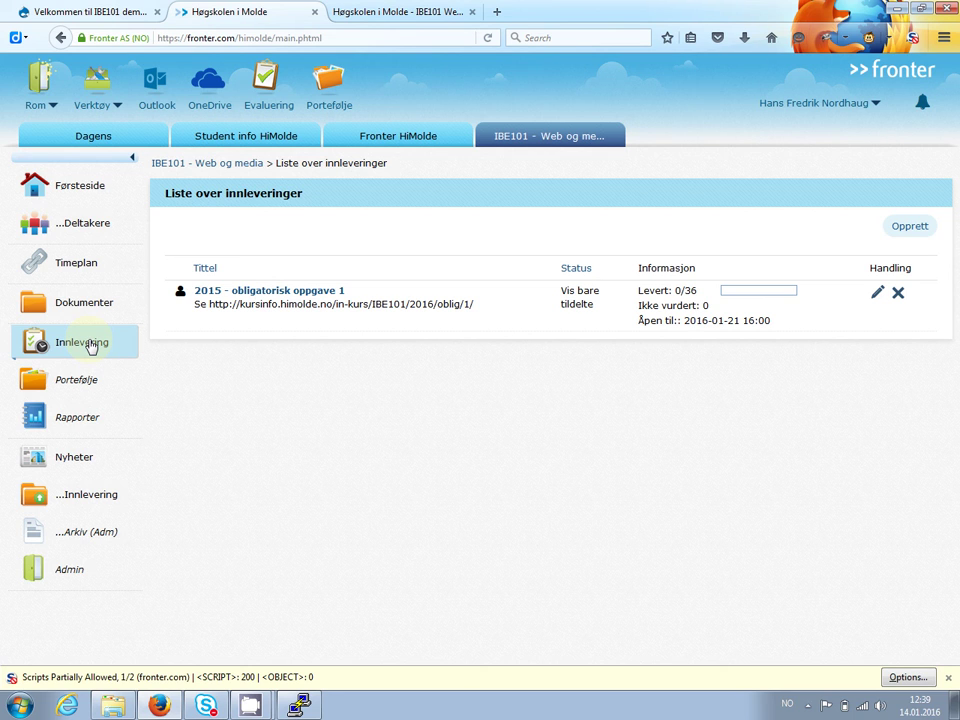
Open obligatory assignment 1 from the IBE101 course home page on kursinfo, with the page zoom reset to default
{"action": "left_click", "coordinate": [368, 21]}
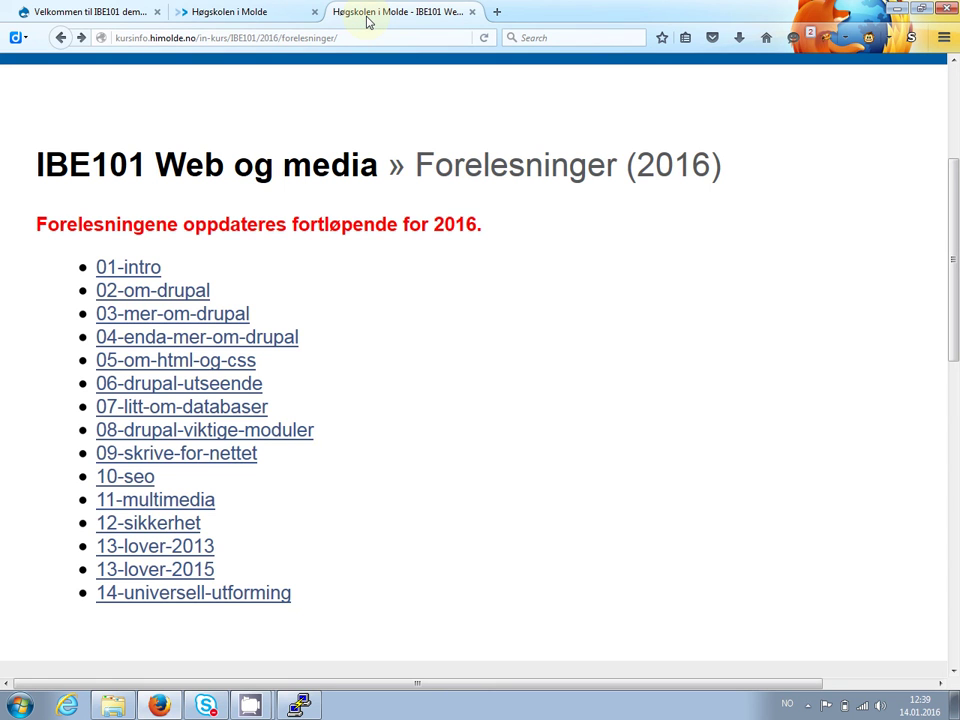
{"action": "scroll", "coordinate": [319, 81], "scroll_direction": "up", "scroll_amount": 5}
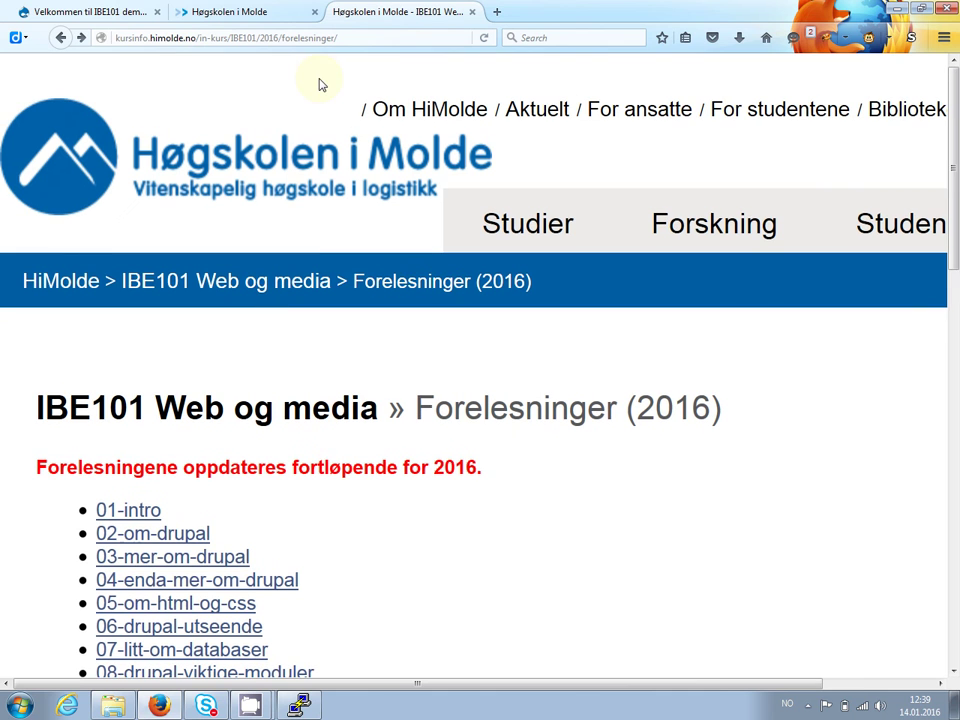
{"action": "left_click", "coordinate": [272, 281]}
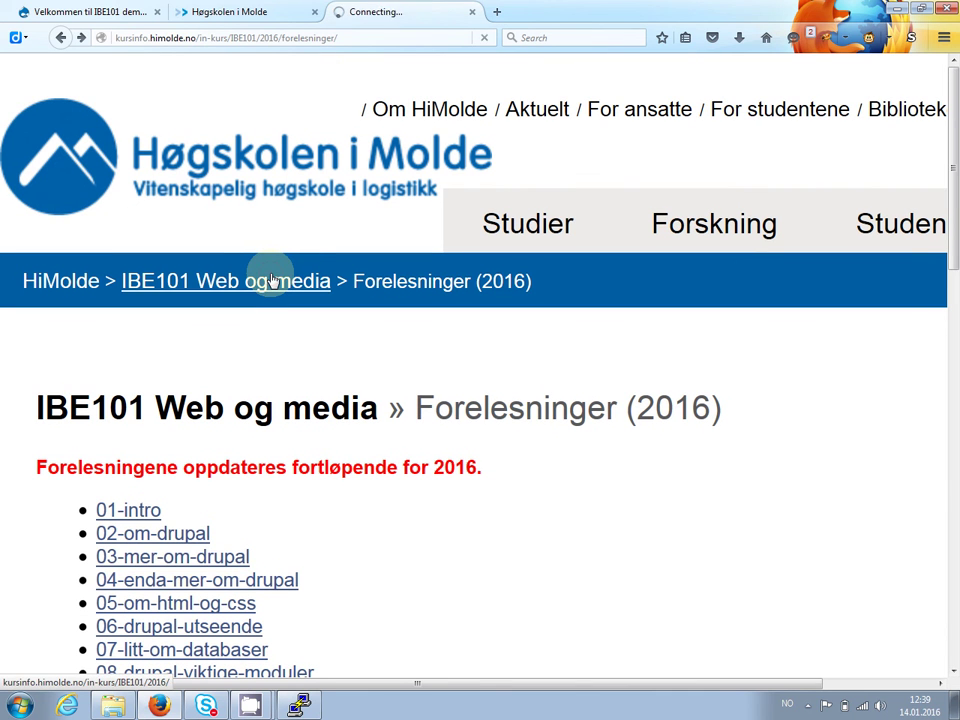
{"action": "key", "text": "ctrl+0"}
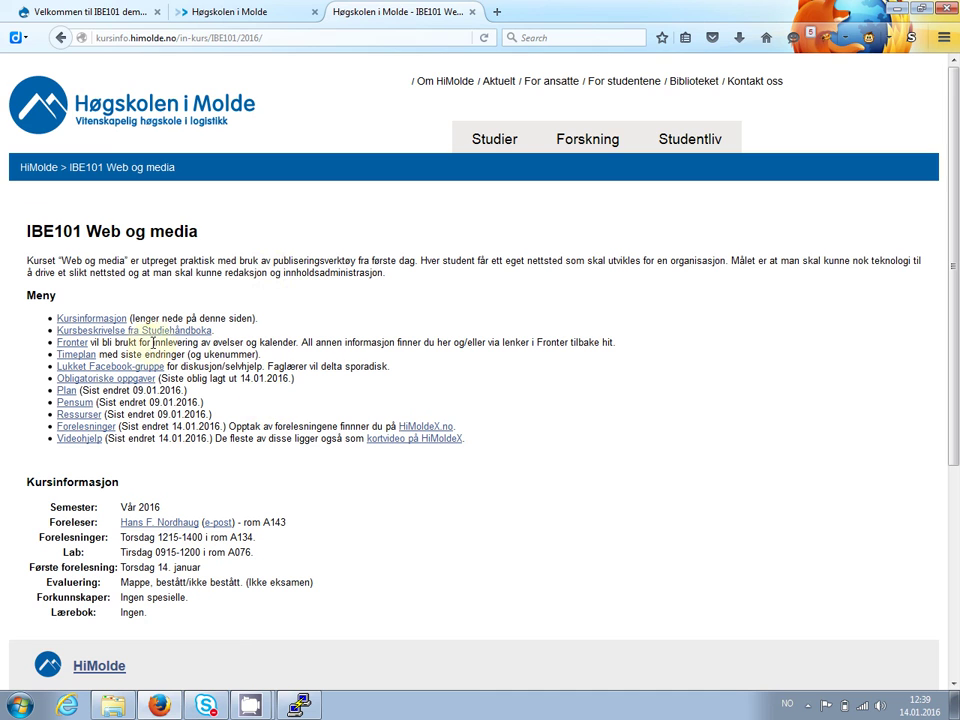
{"action": "left_click", "coordinate": [88, 383]}
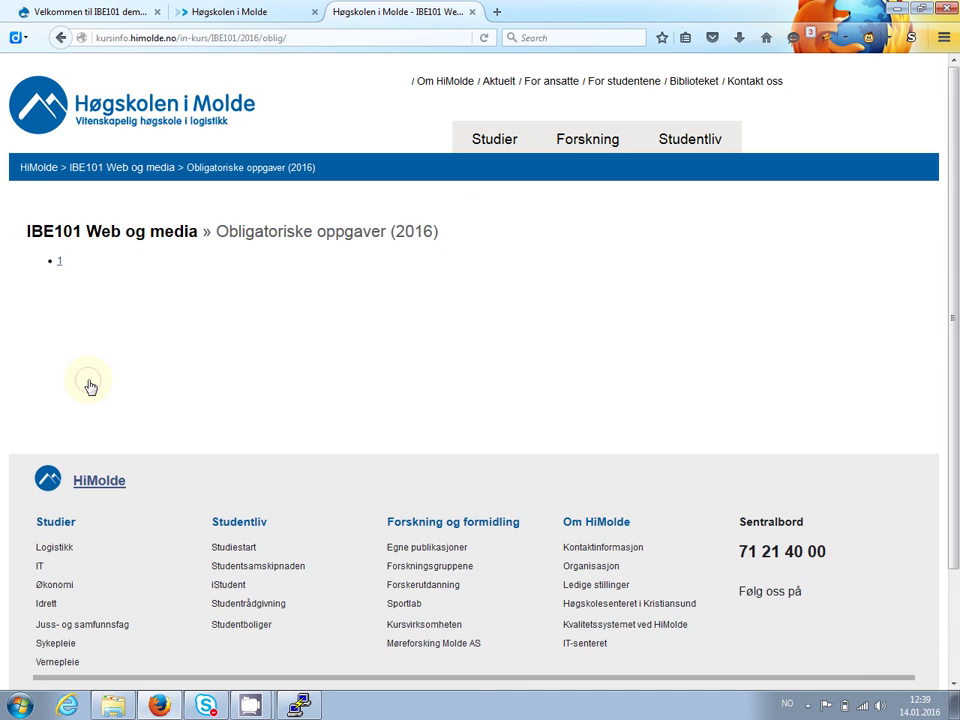
{"action": "left_click", "coordinate": [58, 265]}
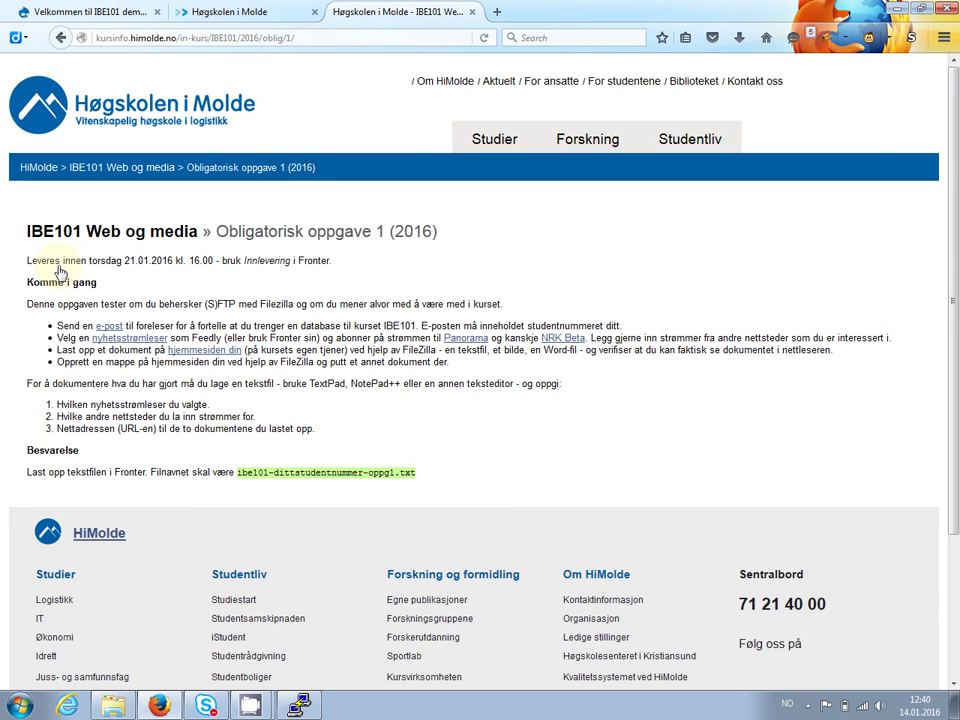
Check the assignment's entry in the Fronter submission list and return to the assignment page
{"action": "key", "text": "ctrl+Tab"}
{"action": "key", "text": "ctrl+Tab"}
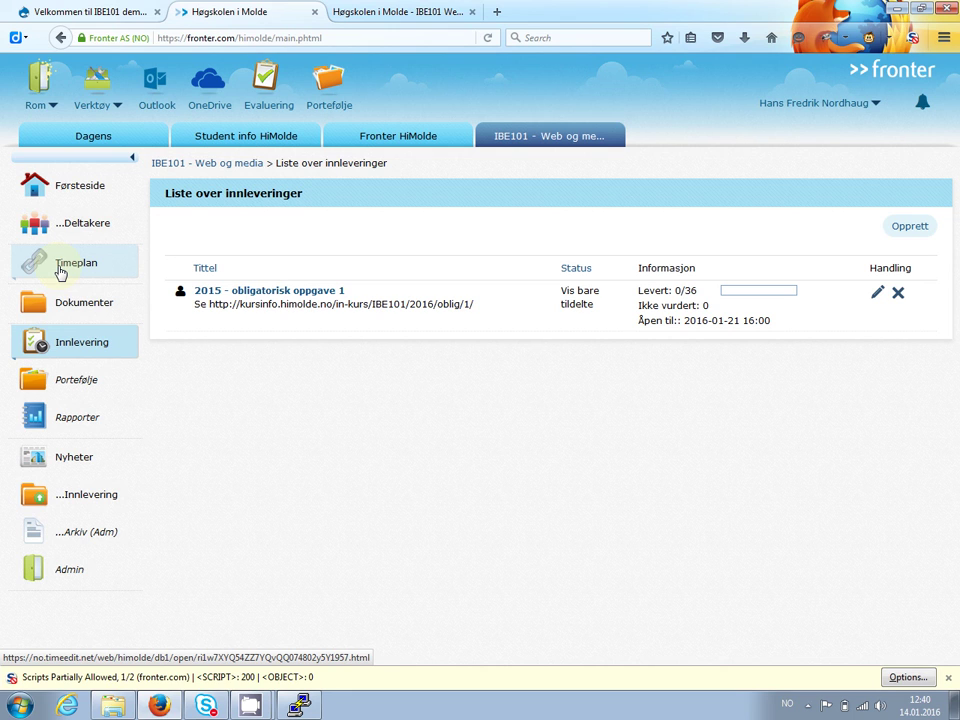
{"action": "key", "text": "ctrl+Tab"}
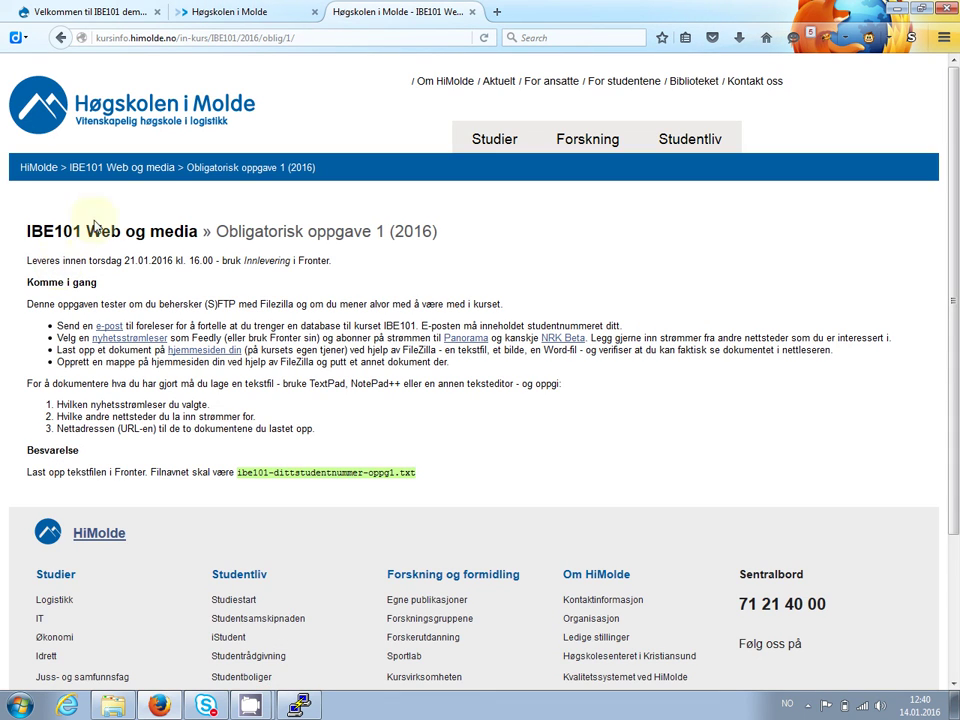
Go back to the IBE101 course home page and reopen assignment 1 through Obligatoriske oppgaver
{"action": "left_click", "coordinate": [100, 168]}
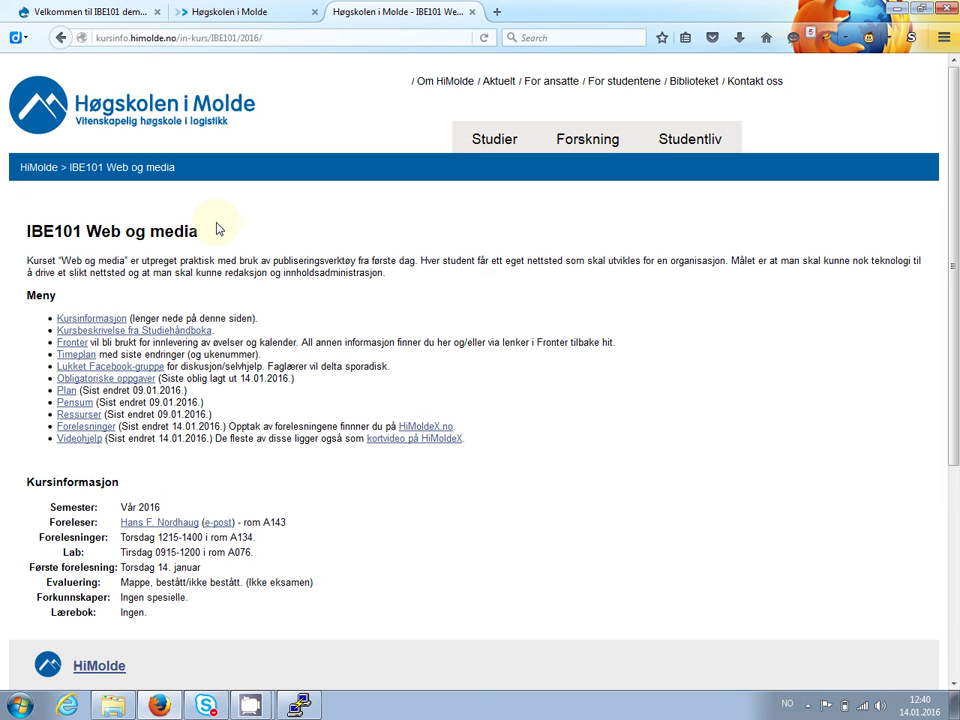
{"action": "left_click", "coordinate": [80, 384]}
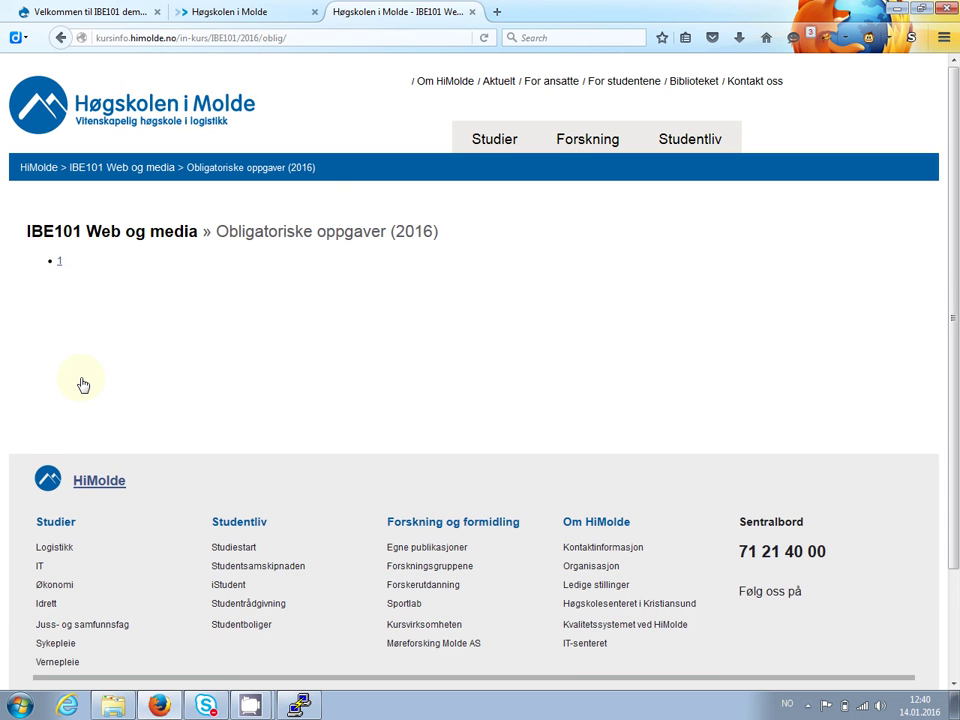
{"action": "left_click", "coordinate": [59, 262]}
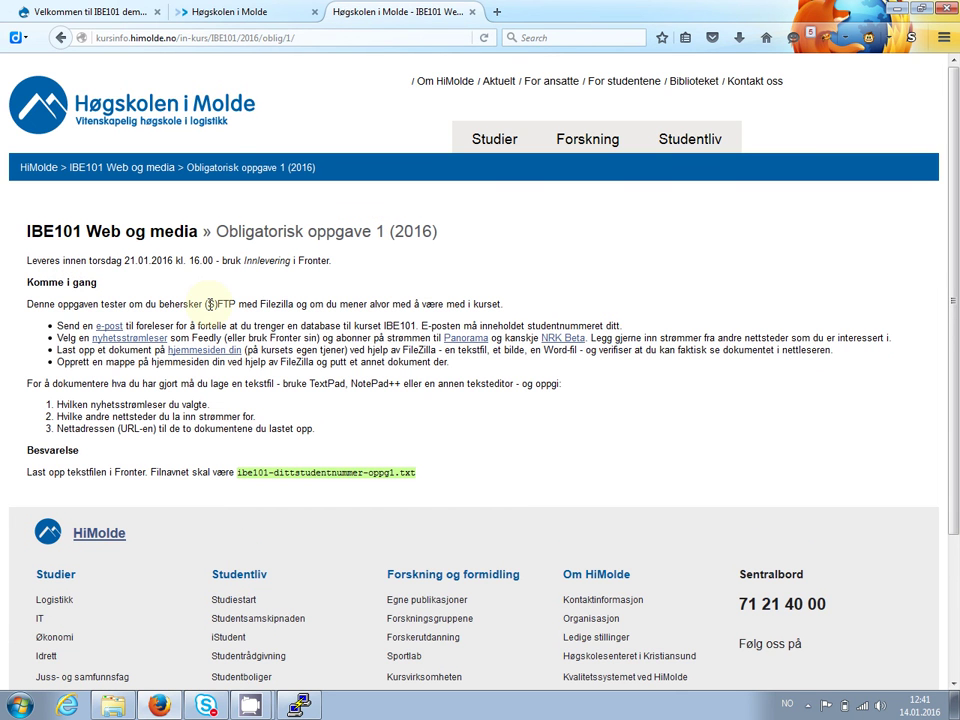
Enlarge the assignment page so its whole text, from the deadline to Besvarelse, is readable
{"action": "scroll", "coordinate": [210, 304], "scroll_direction": "down", "scroll_amount": 2}
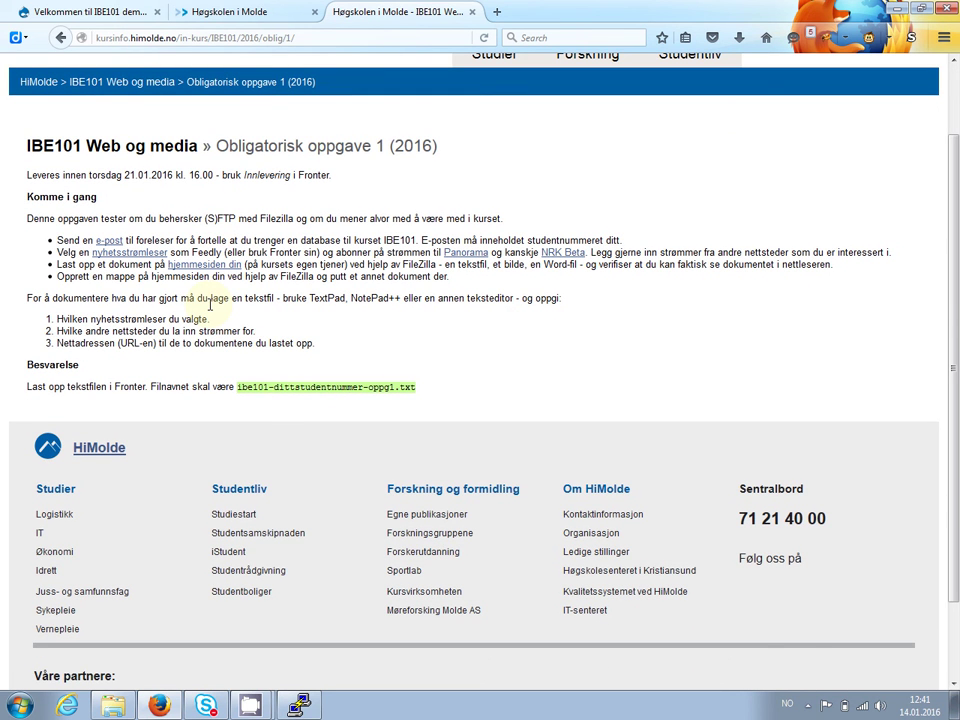
{"action": "key", "text": "ctrl+plus"}
{"action": "key", "text": "ctrl+plus"}
{"action": "key", "text": "ctrl+plus"}
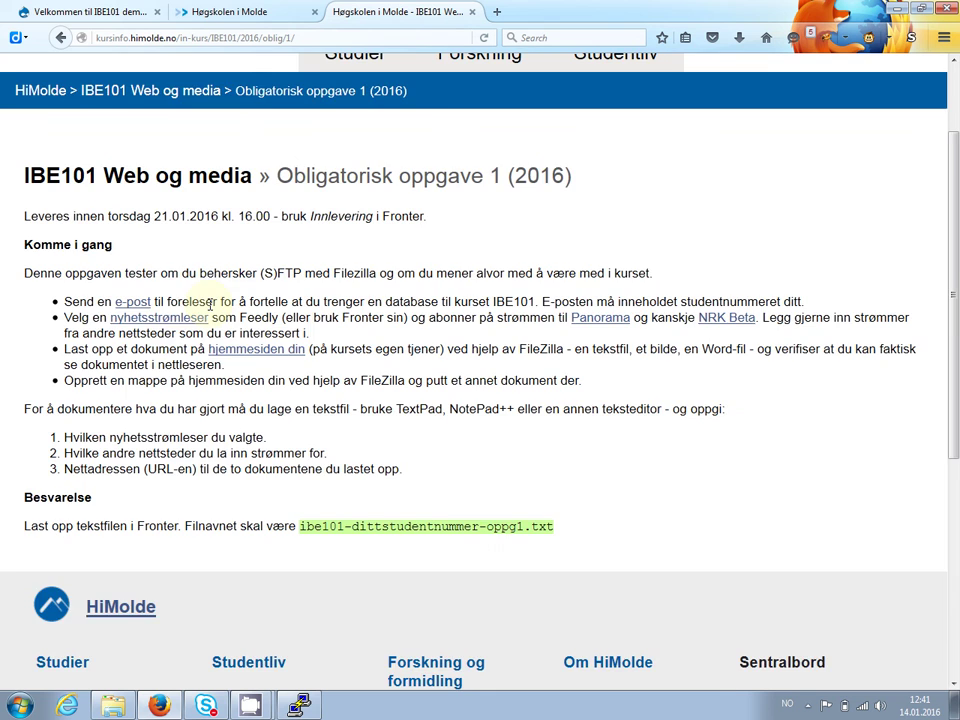
{"action": "key", "text": "ctrl+plus"}
{"action": "scroll", "coordinate": [210, 305], "scroll_direction": "down", "scroll_amount": 1}
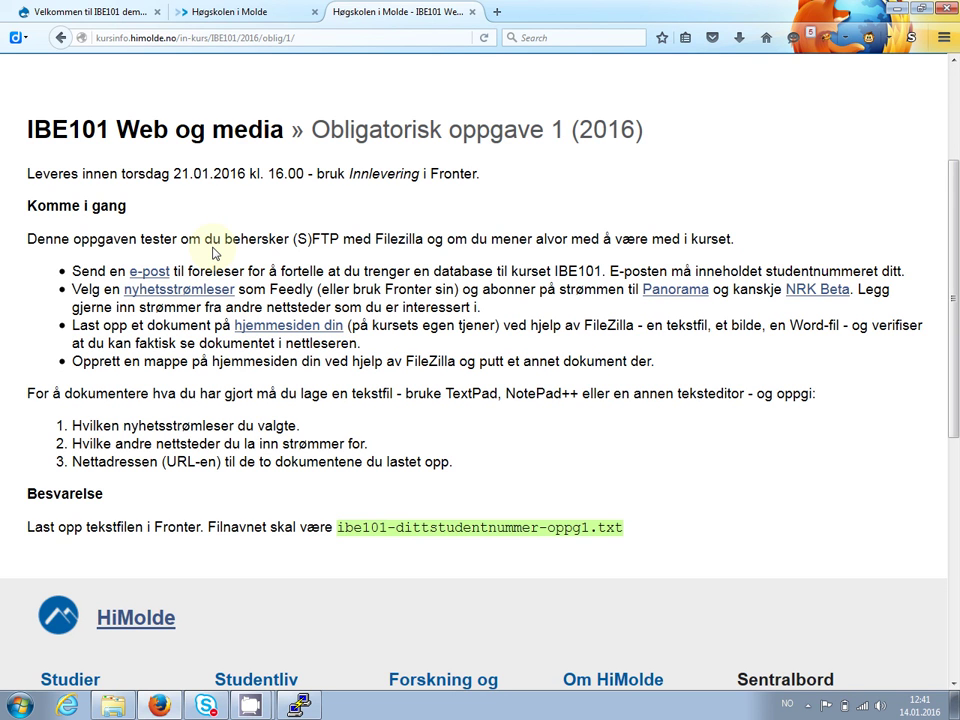
Open feedly.com in a new browser tab
{"action": "key", "text": "ctrl+t"}
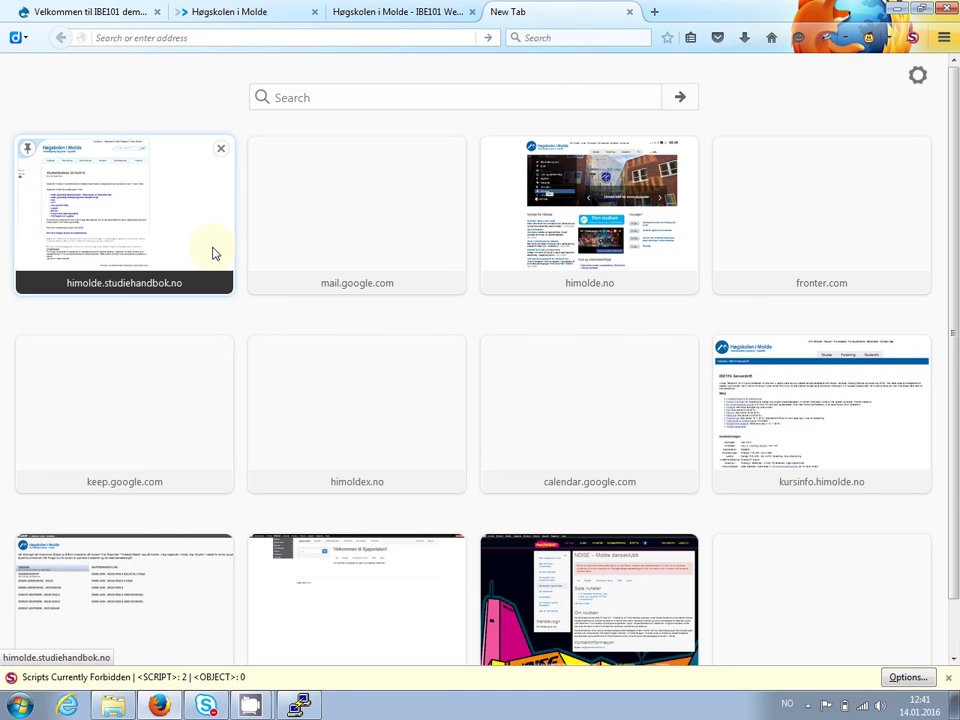
{"action": "type", "text": "feedly.com/"}
{"action": "key", "text": "Return"}
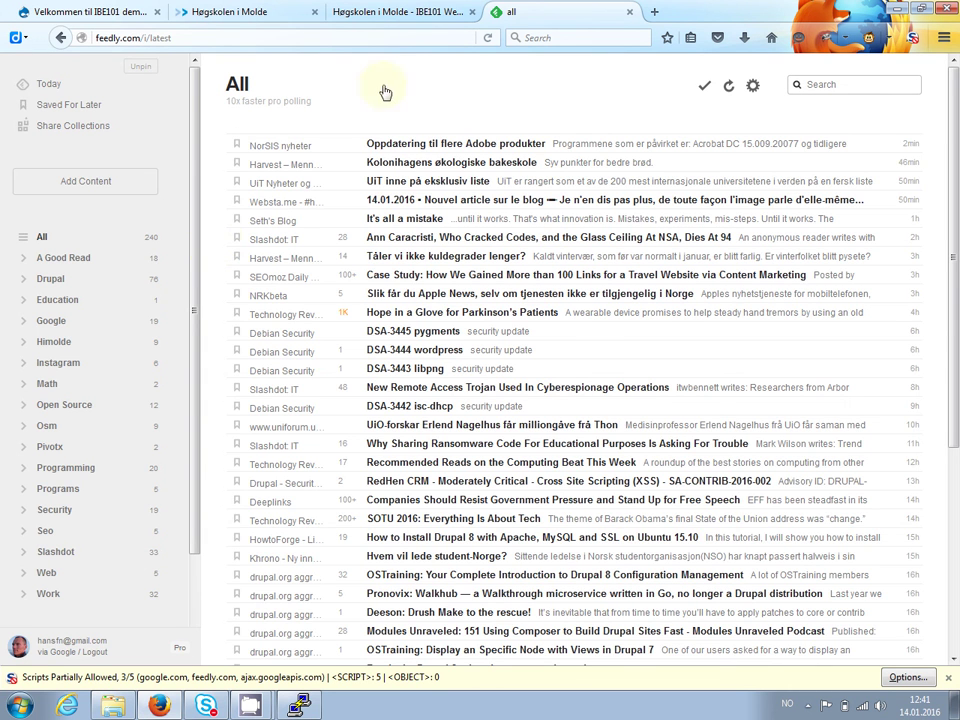
Reread the news reader task in the assignment and open Feedly's page for adding content
{"action": "left_click", "coordinate": [382, 11]}
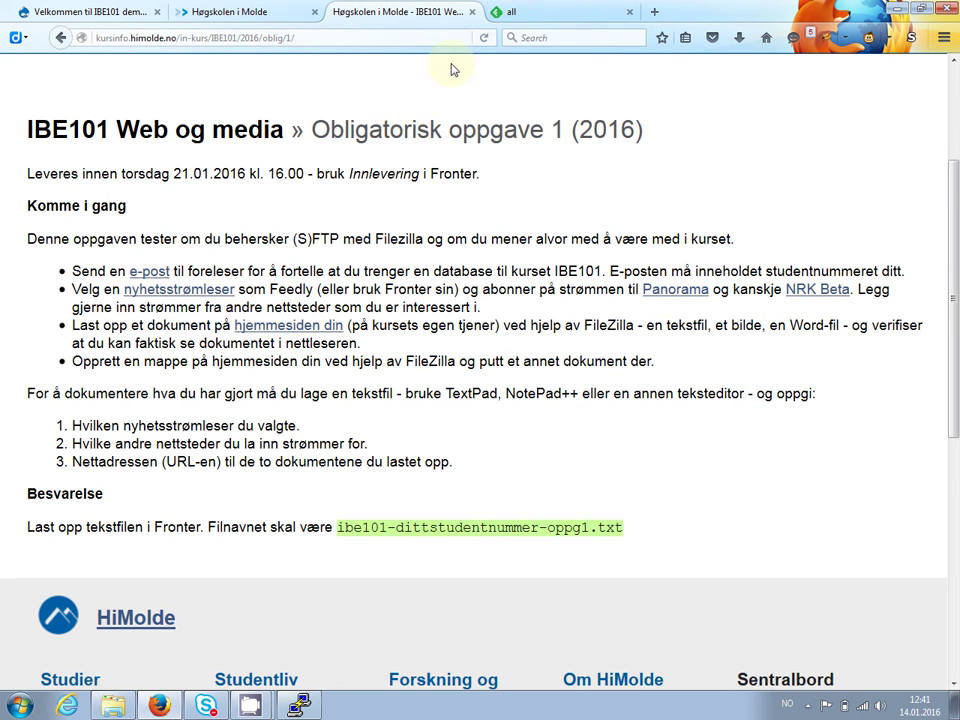
{"action": "left_click", "coordinate": [511, 12]}
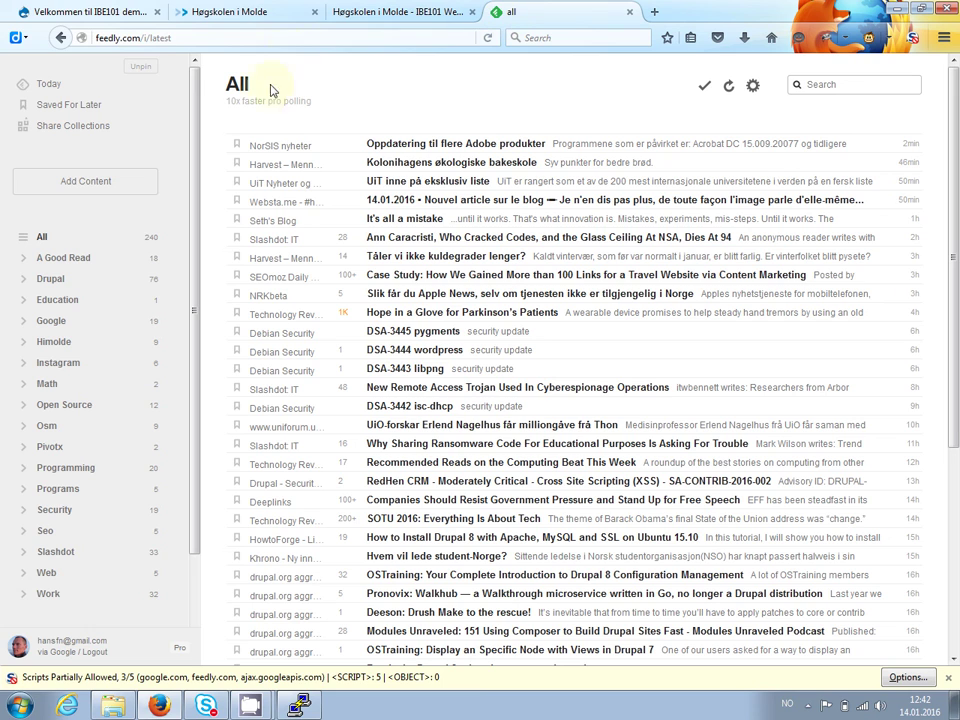
{"action": "left_click", "coordinate": [99, 193]}
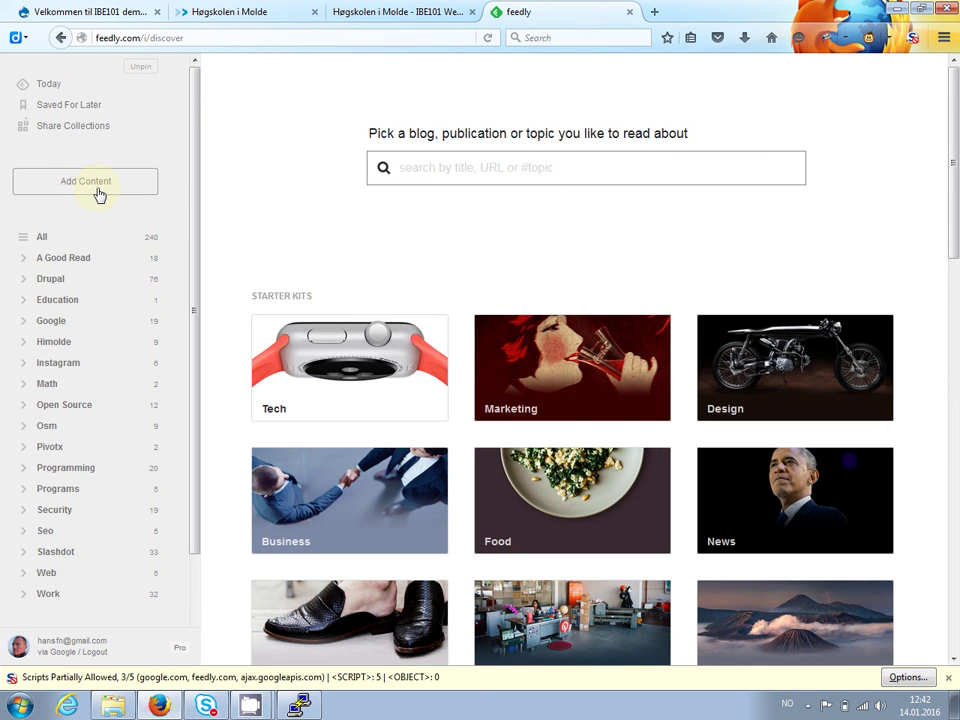
Open the Panorama site at panorama.himolde.no in a new browser tab
{"action": "left_click", "coordinate": [655, 12]}
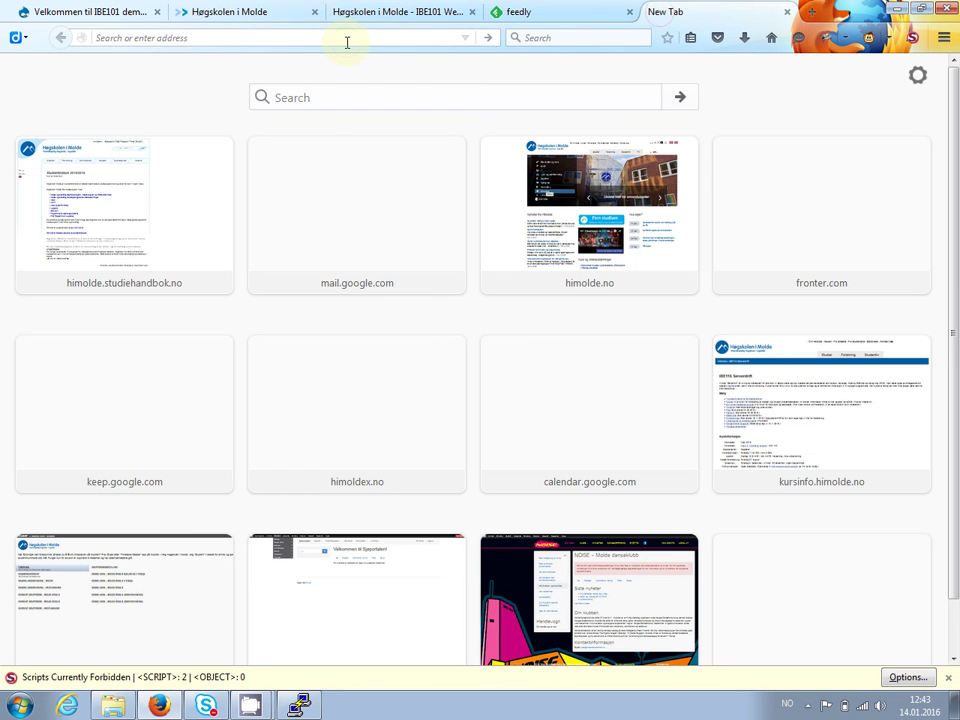
{"action": "type", "text": "pa"}
{"action": "key", "text": "Right"}
{"action": "key", "text": "Return"}
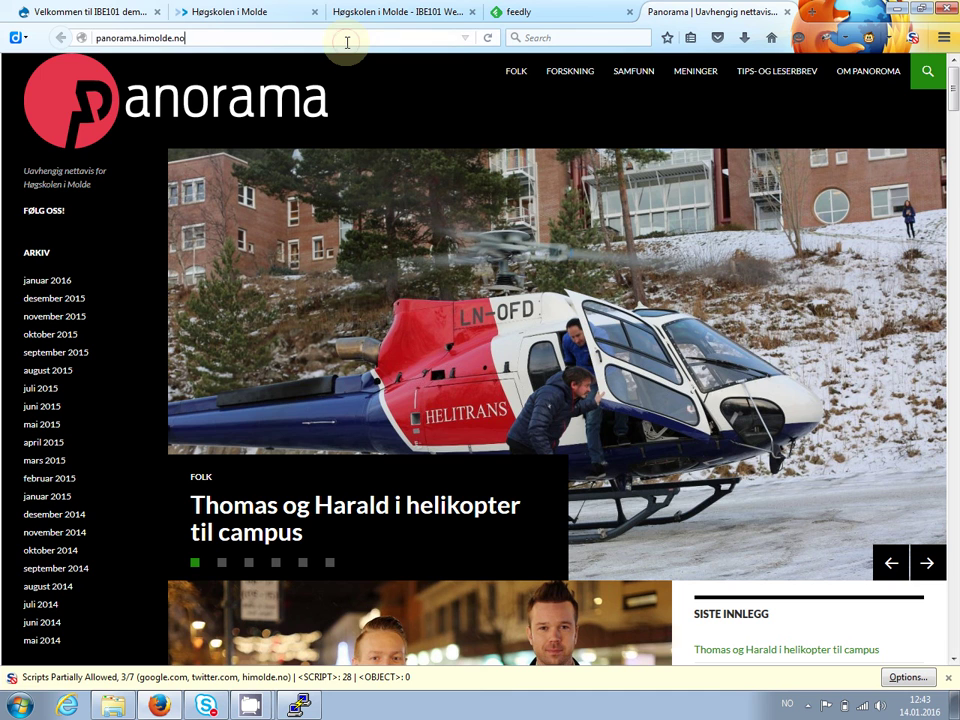
Copy the web address of the Panorama site
{"action": "left_click", "coordinate": [347, 42]}
{"action": "type", "text": "c"}
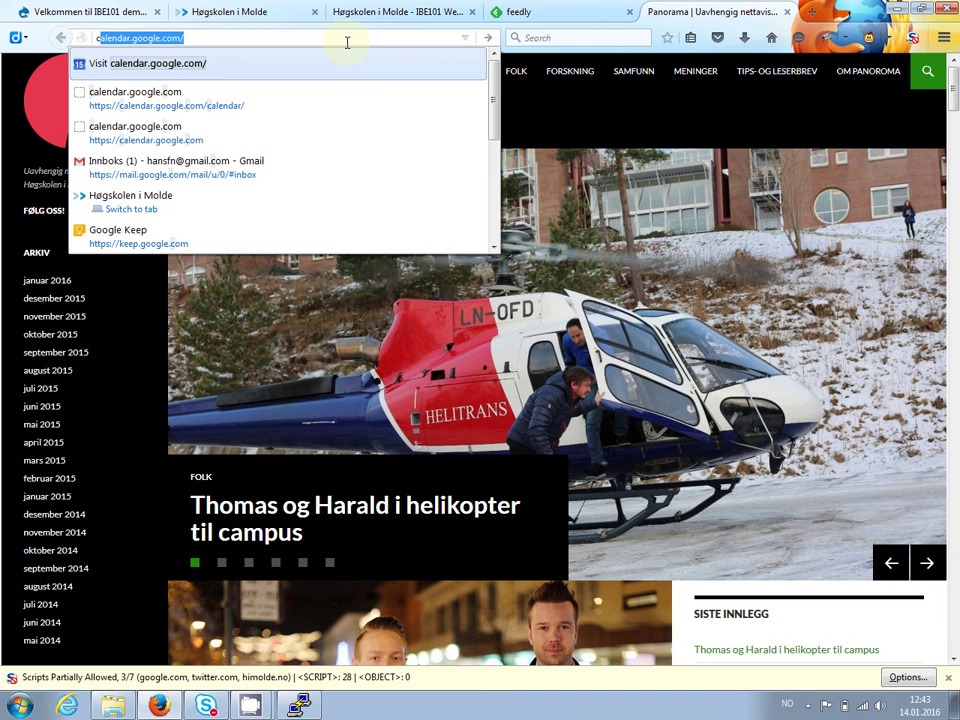
{"action": "key", "text": "Escape"}
{"action": "key", "text": "BackSpace"}
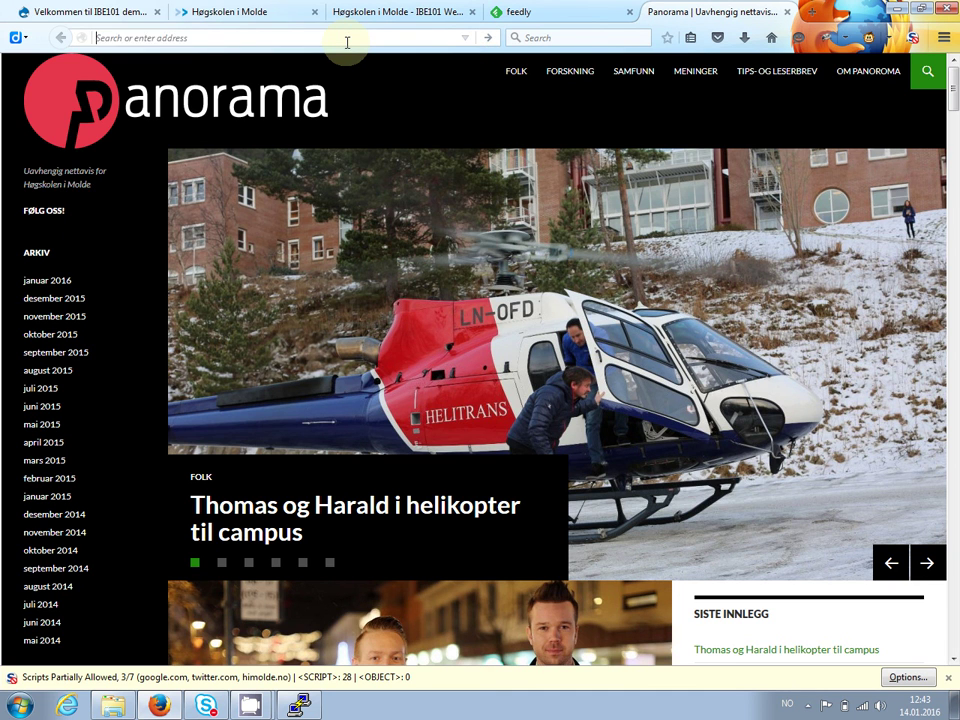
{"action": "key", "text": "Escape"}
{"action": "key", "text": "ctrl+c"}
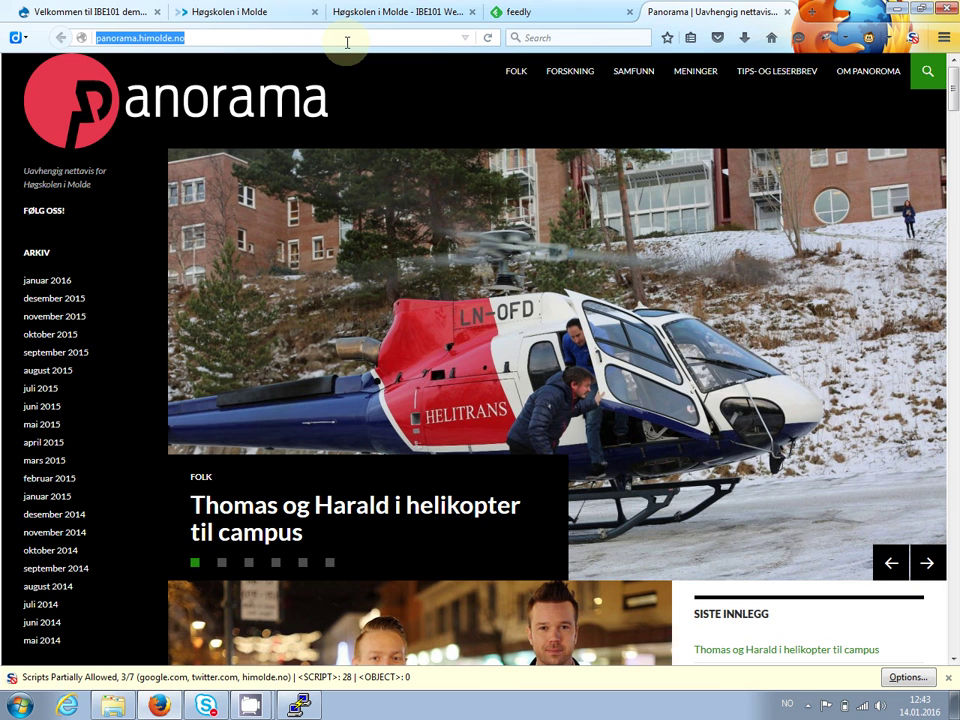
Search Feedly for the copied Panorama address and preview the Panorama feed's details
{"action": "left_click", "coordinate": [563, 13]}
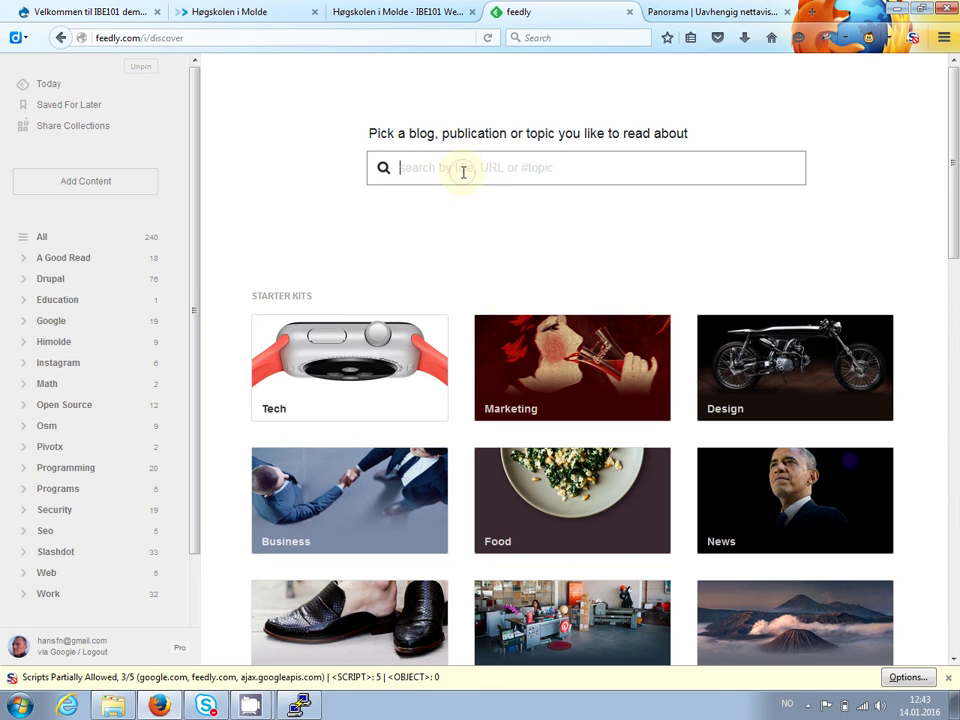
{"action": "key", "text": "ctrl+v"}
{"action": "key", "text": "Return"}
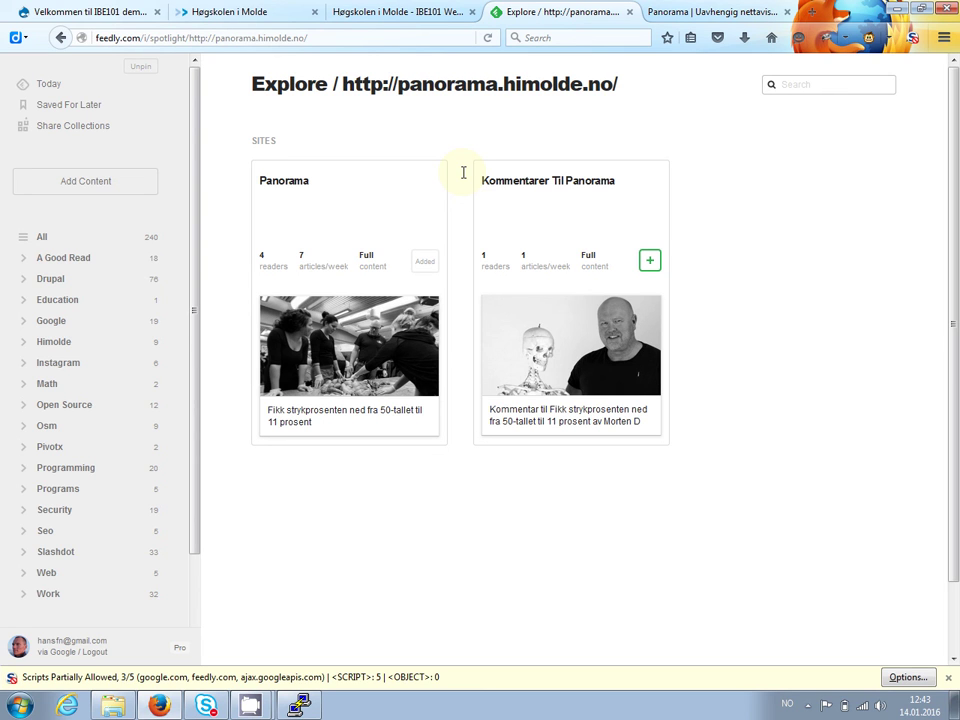
{"action": "left_click", "coordinate": [390, 224]}
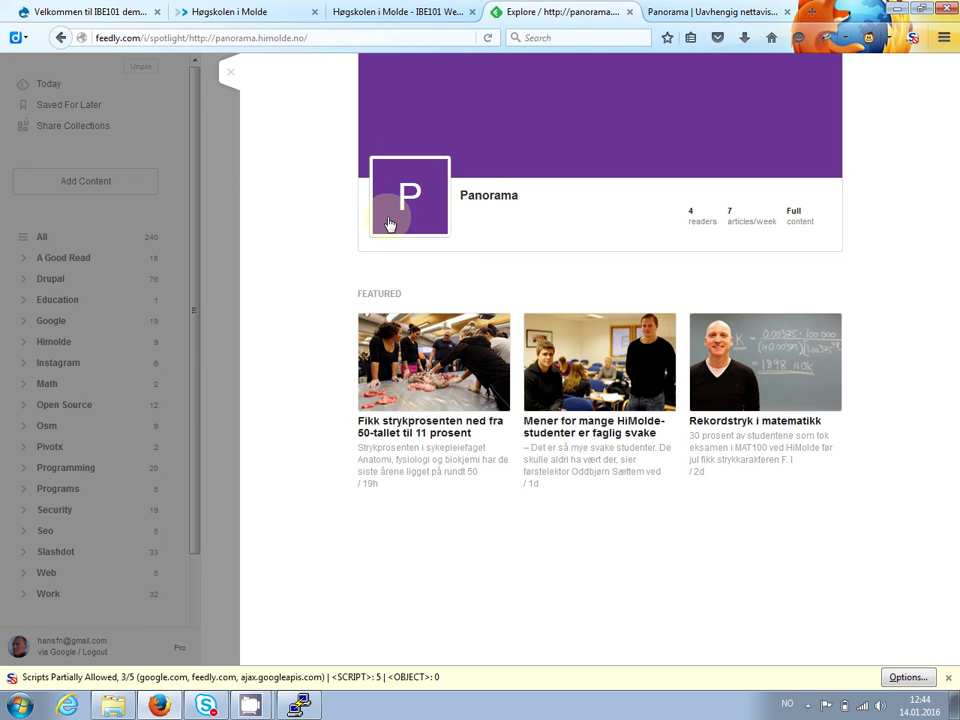
{"action": "left_click", "coordinate": [231, 74]}
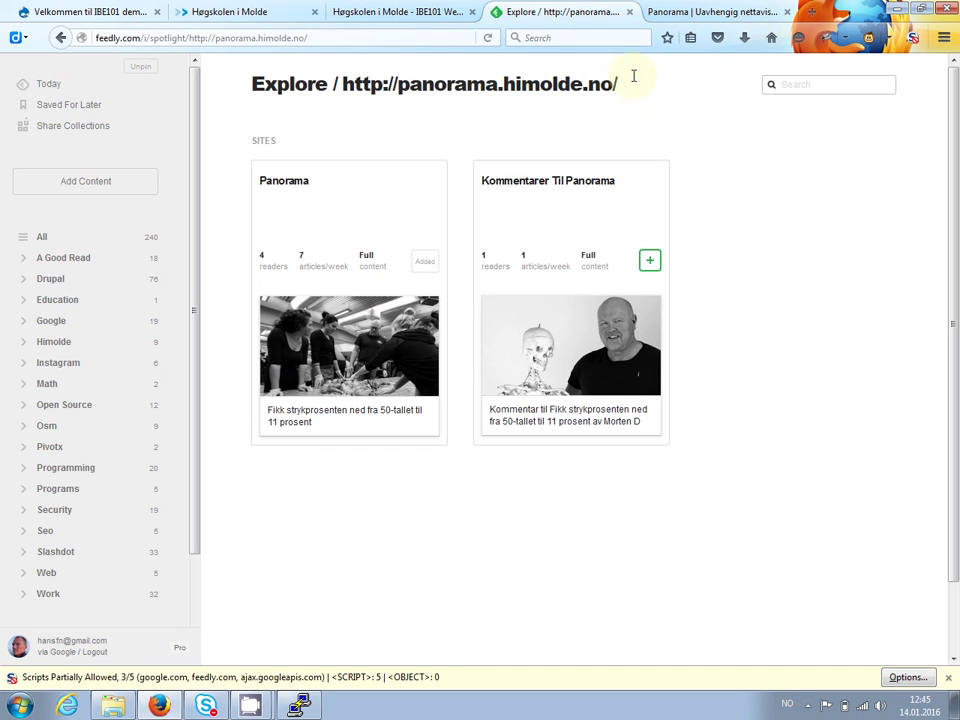
Launch Google Chrome
{"action": "key", "text": "super"}
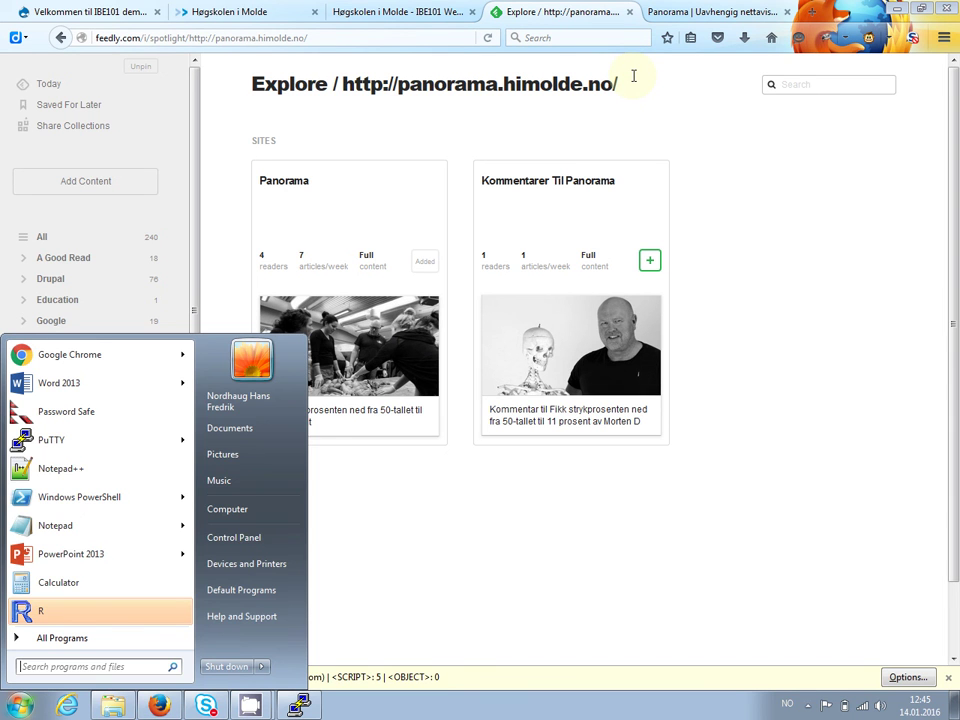
{"action": "type", "text": "chr"}
{"action": "key", "text": "Return"}
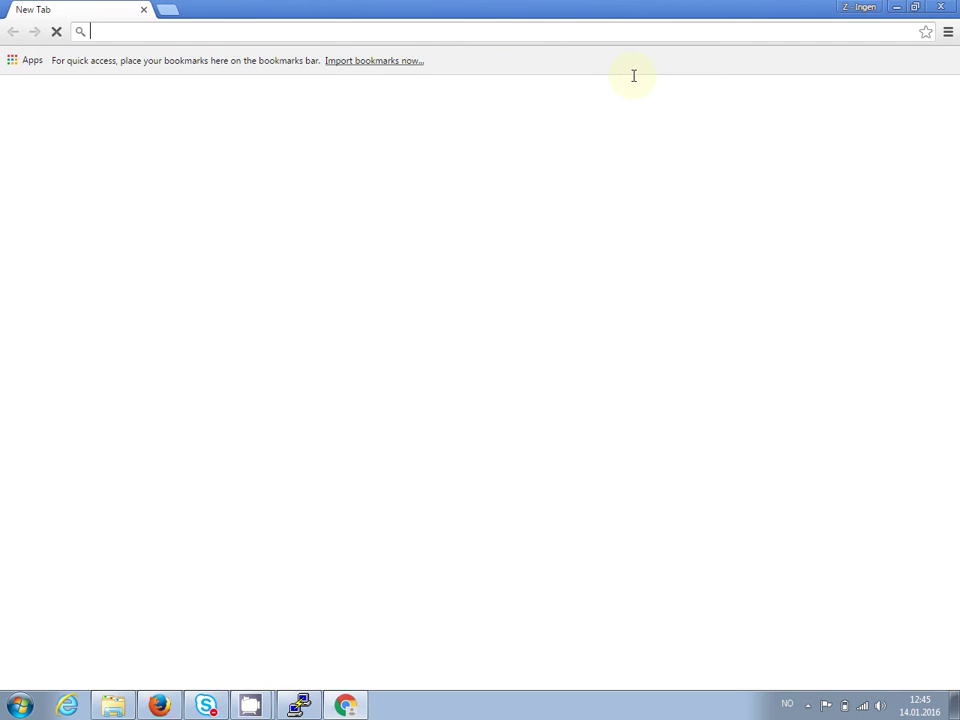
Open feedly.com in Chrome
{"action": "type", "text": "fee"}
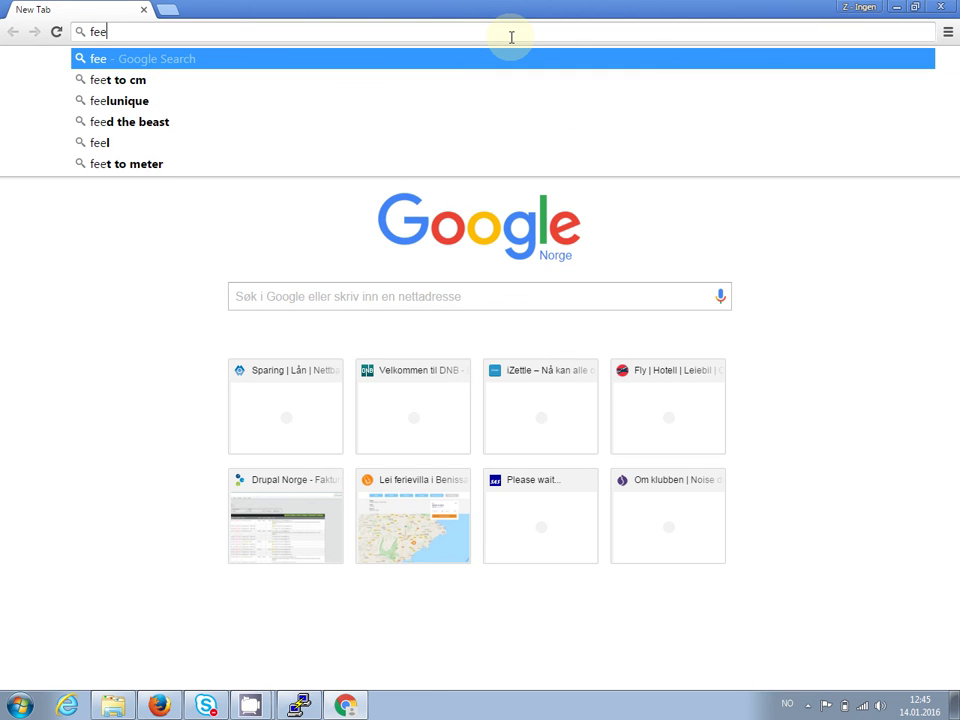
{"action": "type", "text": "dly.com"}
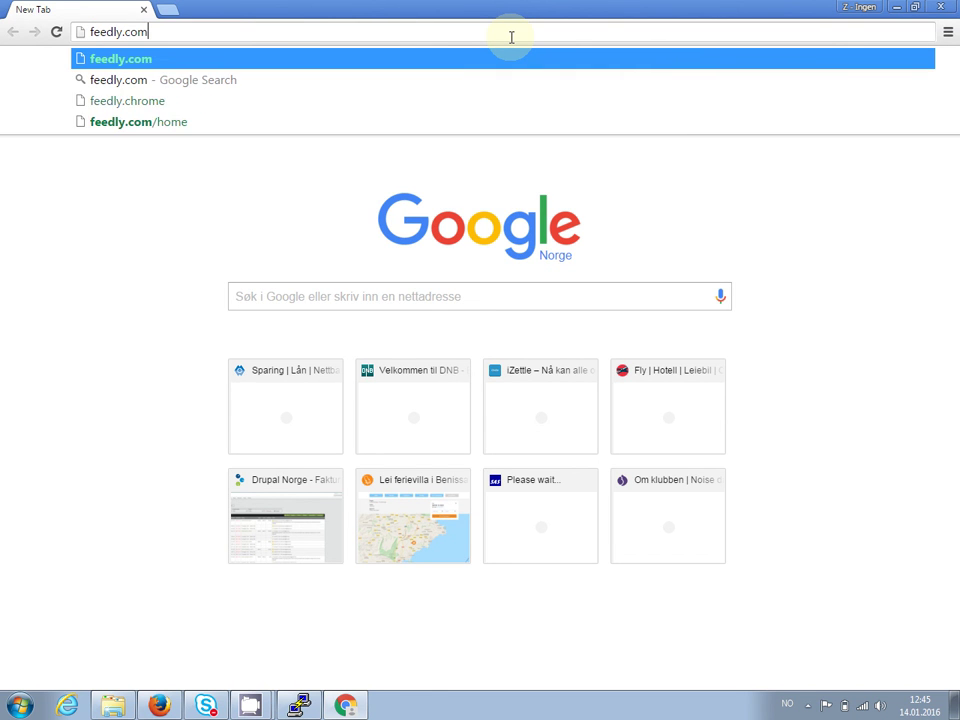
{"action": "key", "text": "Return"}
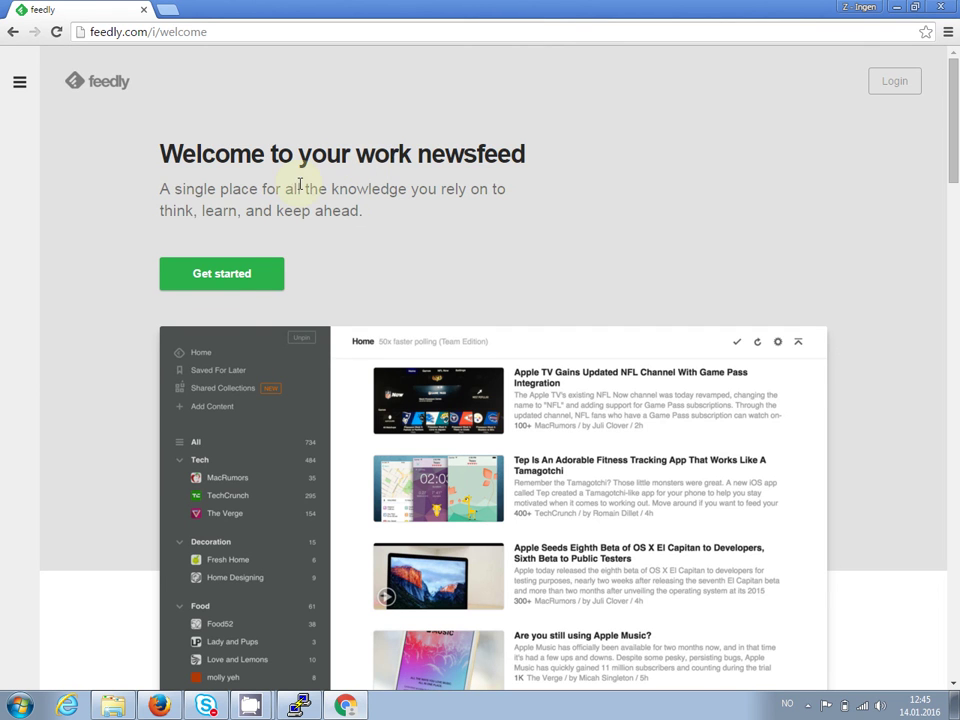
{"action": "left_click", "coordinate": [253, 272]}
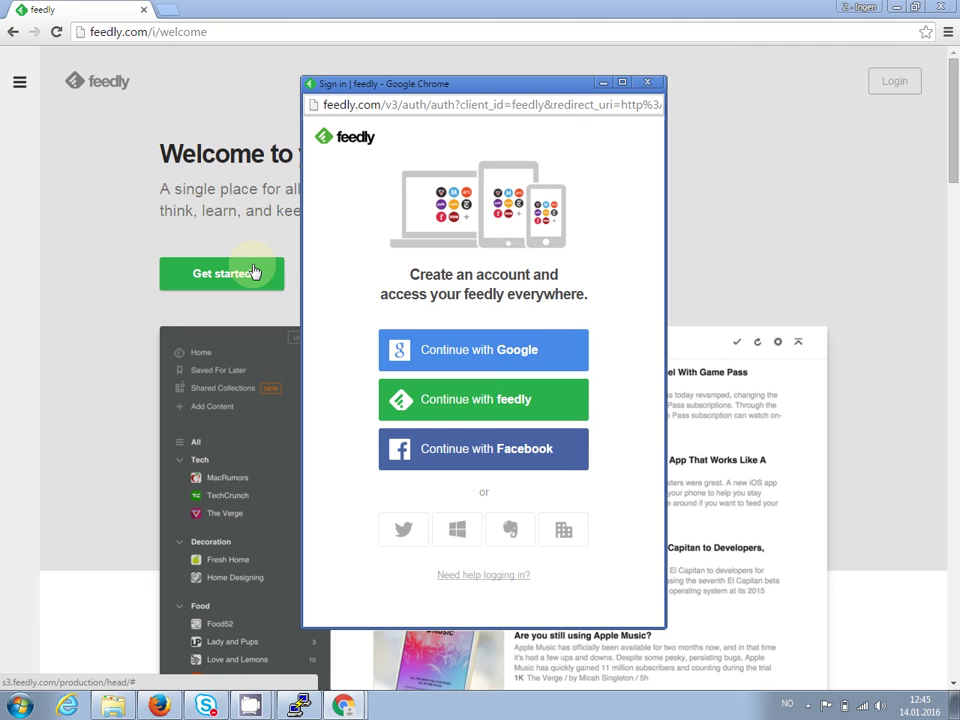
{"action": "left_click", "coordinate": [648, 84]}
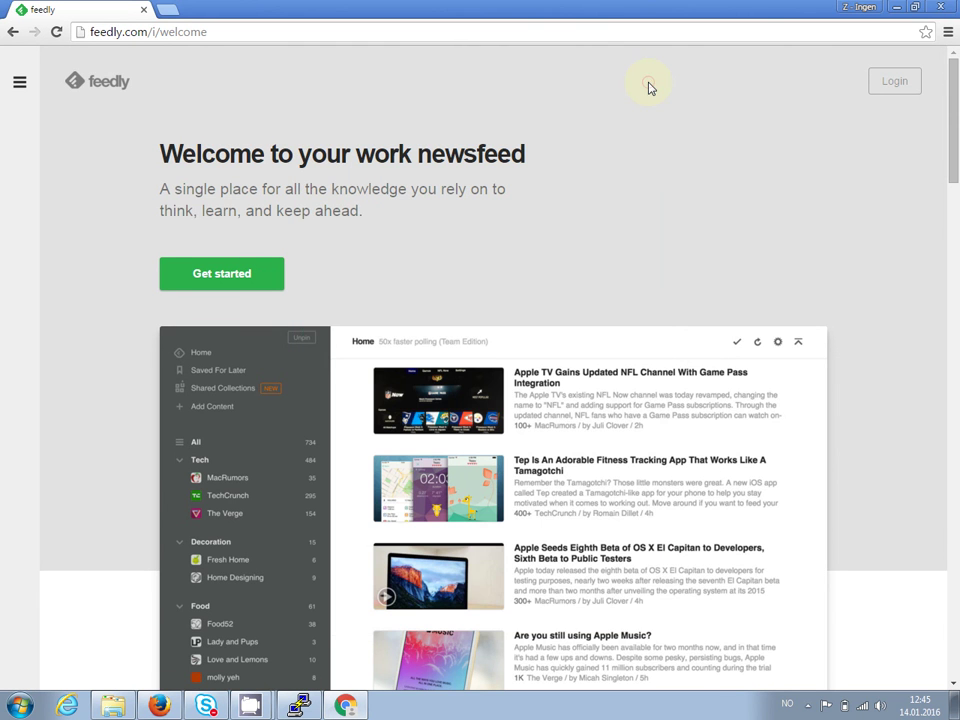
{"action": "left_click", "coordinate": [942, 8]}
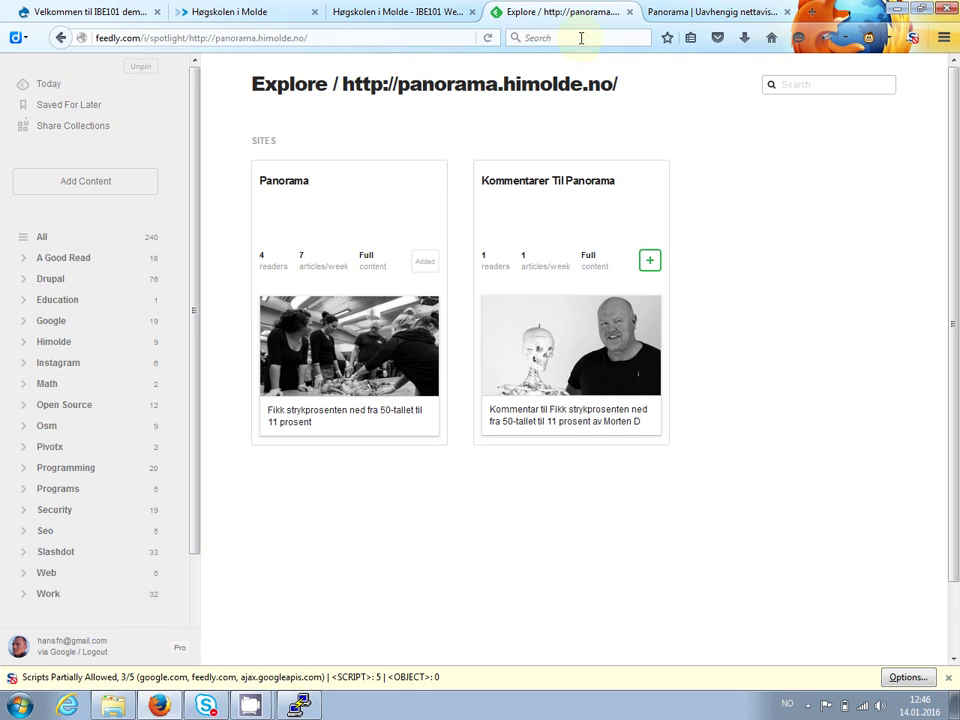
Switch to the already open Fronter page in Firefox
{"action": "left_click", "coordinate": [441, 41]}
{"action": "type", "text": "fronter.com/"}
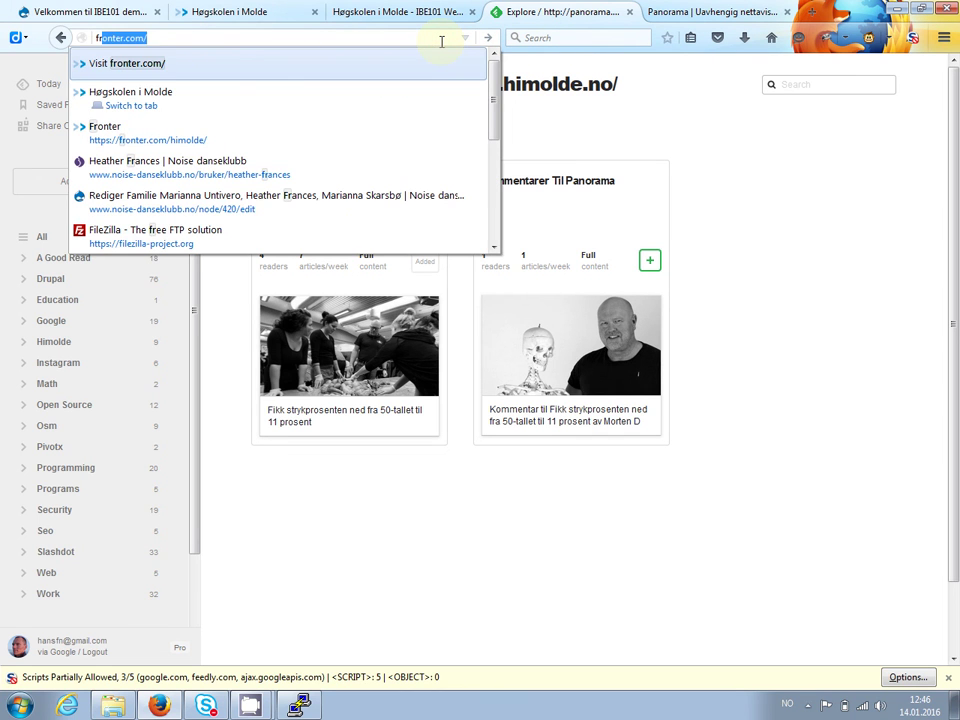
{"action": "key", "text": "Down"}
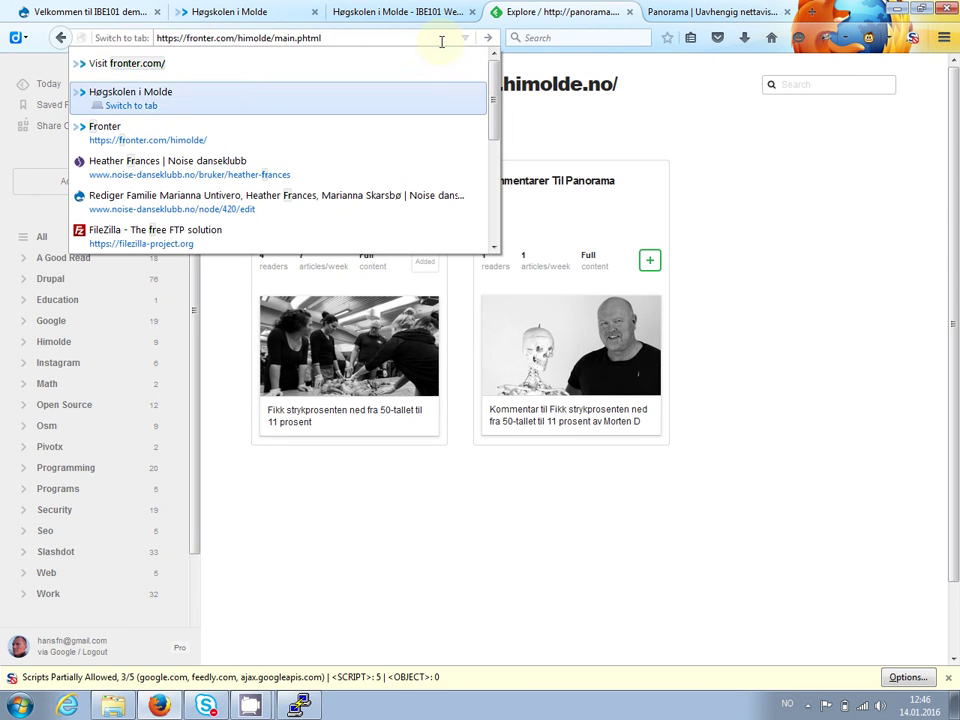
{"action": "key", "text": "Return"}
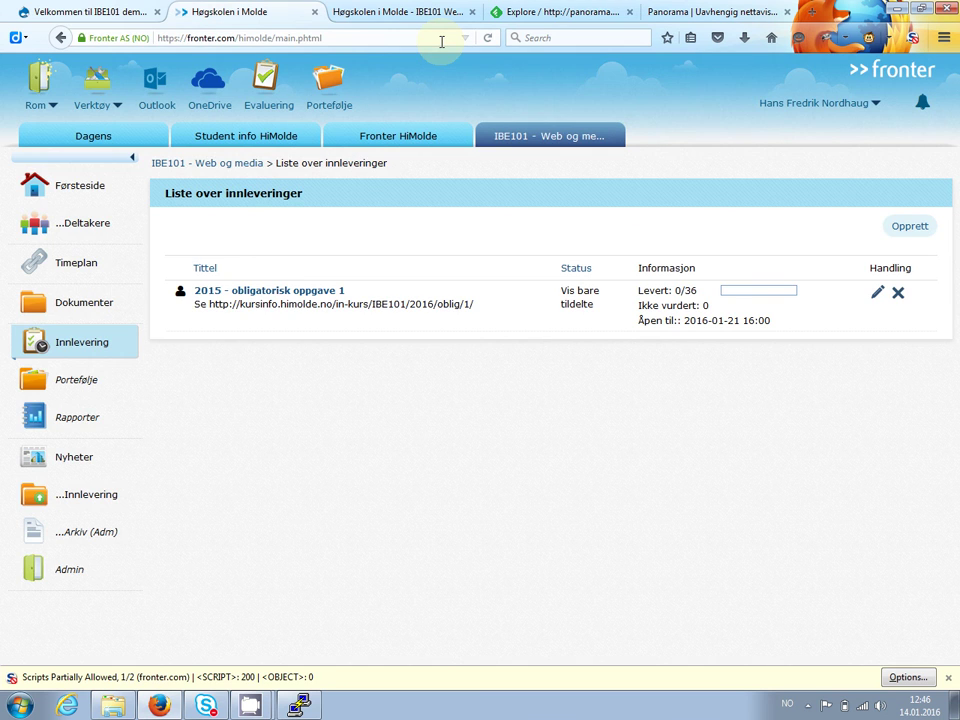
Open the RSS source settings from Fronter's Dagens page
{"action": "left_click", "coordinate": [99, 142]}
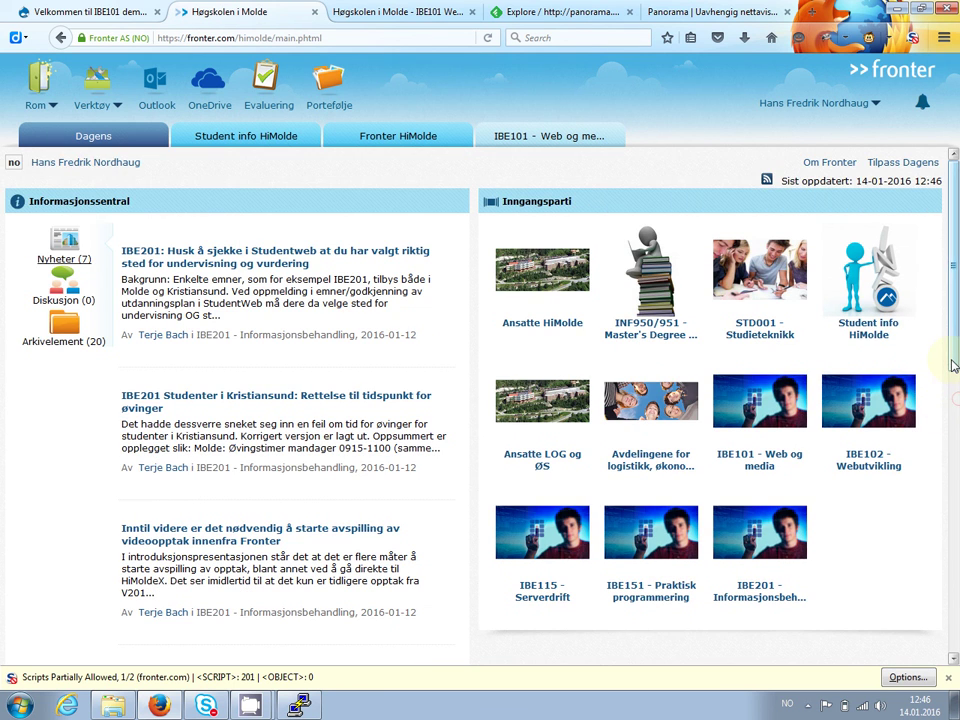
{"action": "left_click_drag", "start_coordinate": [953, 366], "coordinate": [936, 637]}
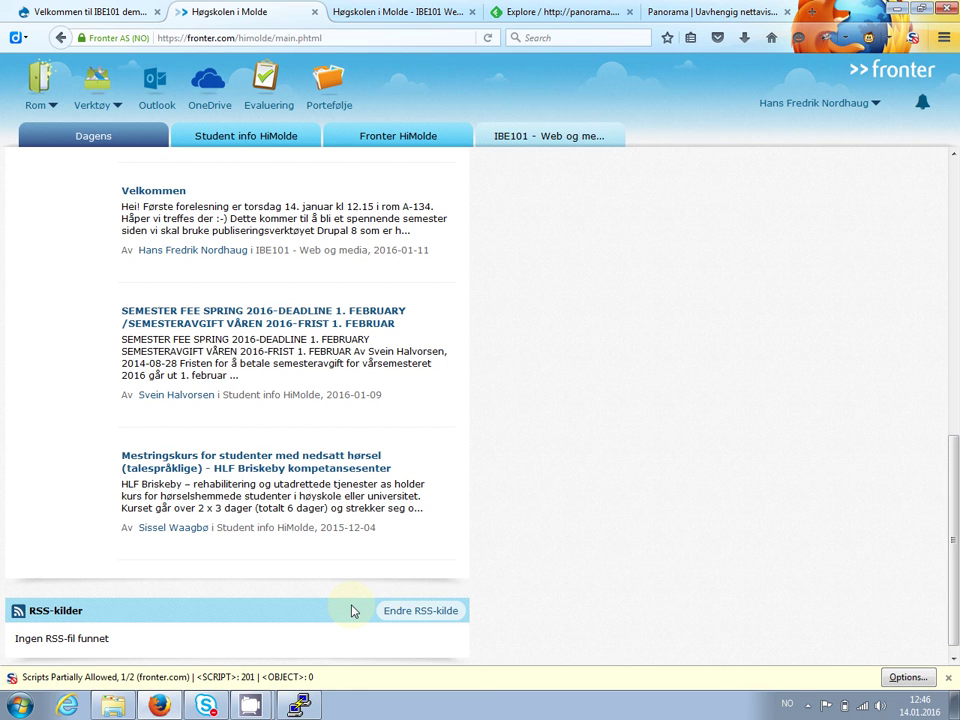
{"action": "left_click", "coordinate": [425, 621]}
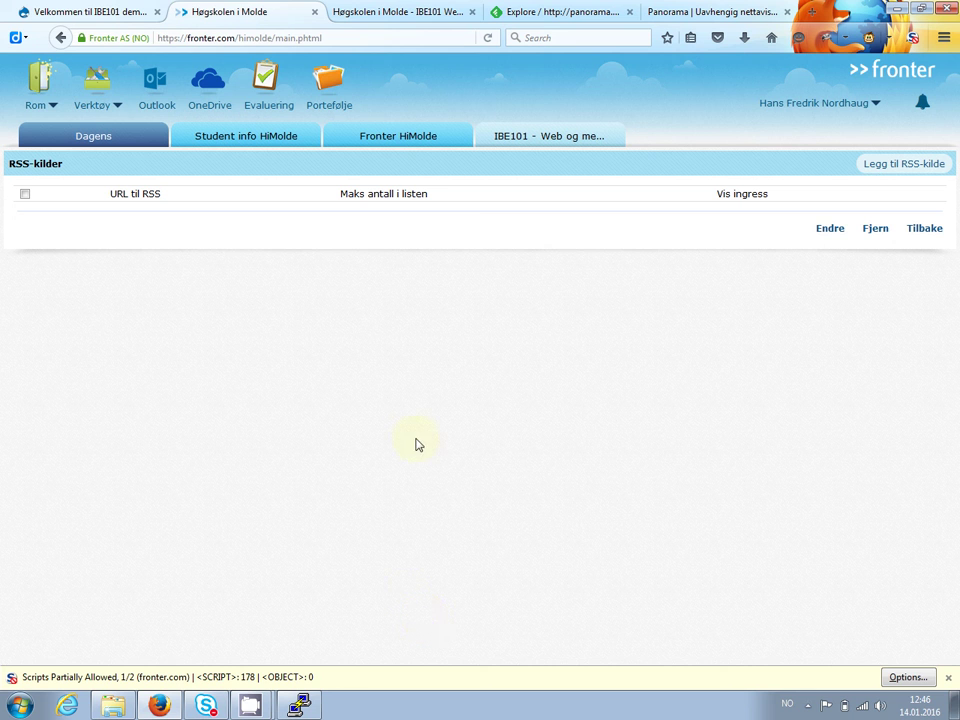
Close Fronter and follow the "hjemmesiden din" link in the obligatory assignment 1 text
{"action": "left_click", "coordinate": [315, 13]}
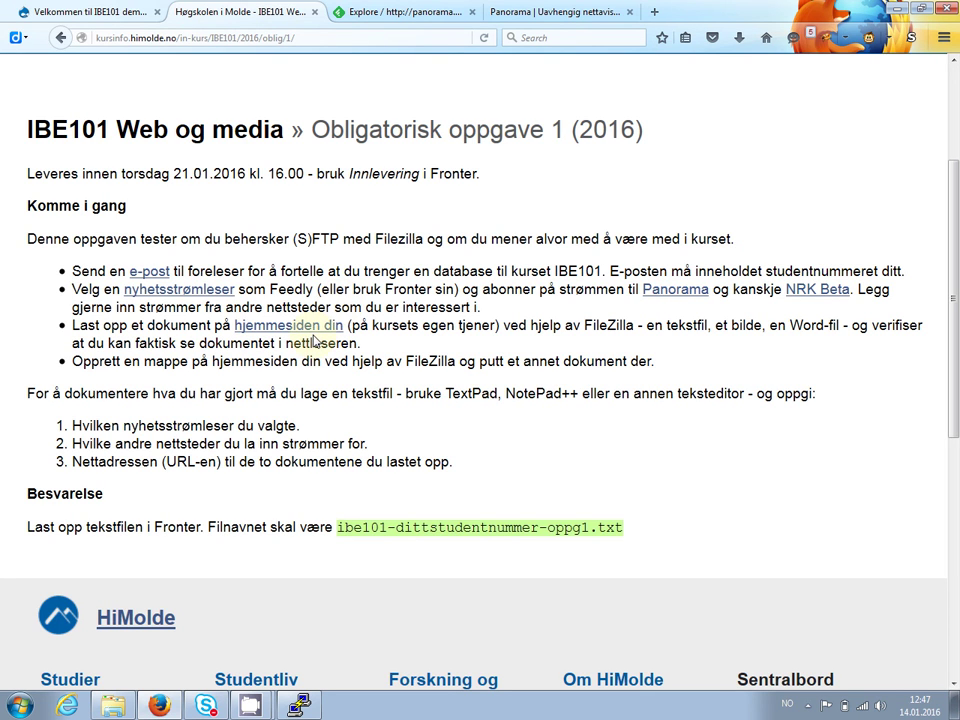
{"action": "left_click", "coordinate": [313, 333]}
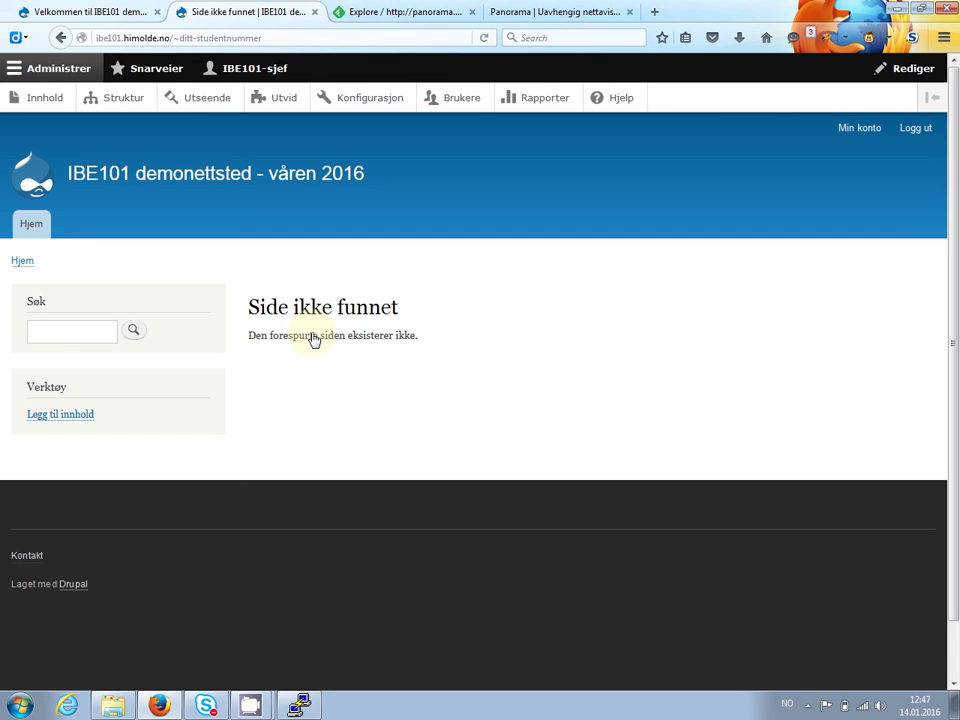
Replace the "ditt-studentnummer" placeholder in the home page address with a test student's number and load the page
{"action": "left_click", "coordinate": [299, 37]}
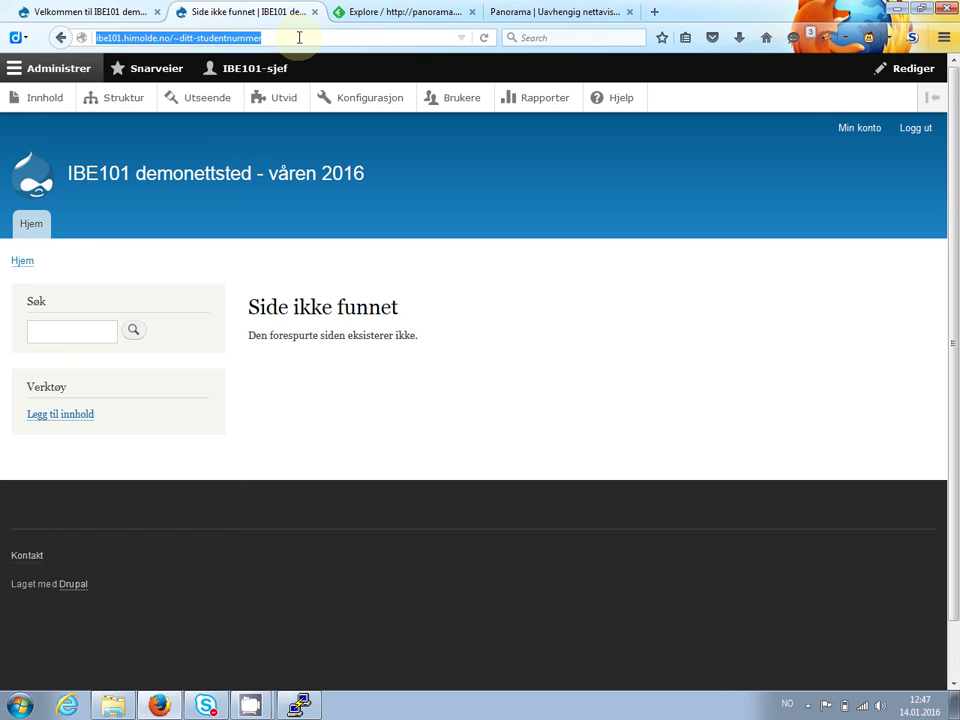
{"action": "left_click", "coordinate": [299, 37]}
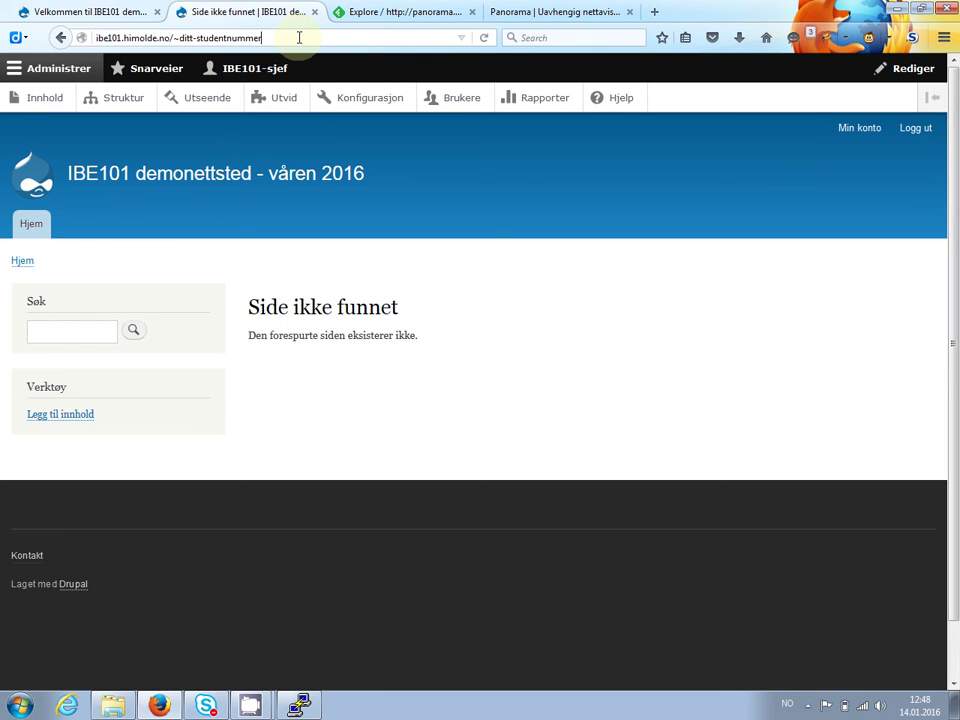
{"action": "key", "text": "BackSpace"}
{"action": "key", "text": "BackSpace"}
{"action": "key", "text": "BackSpace"}
{"action": "key", "text": "BackSpace"}
{"action": "key", "text": "BackSpace"}
{"action": "key", "text": "BackSpace"}
{"action": "key", "text": "BackSpace"}
{"action": "key", "text": "BackSpace"}
{"action": "key", "text": "BackSpace"}
{"action": "key", "text": "BackSpace"}
{"action": "key", "text": "BackSpace"}
{"action": "key", "text": "BackSpace"}
{"action": "key", "text": "BackSpace"}
{"action": "key", "text": "BackSpace"}
{"action": "key", "text": "BackSpace"}
{"action": "key", "text": "BackSpace"}
{"action": "key", "text": "BackSpace"}
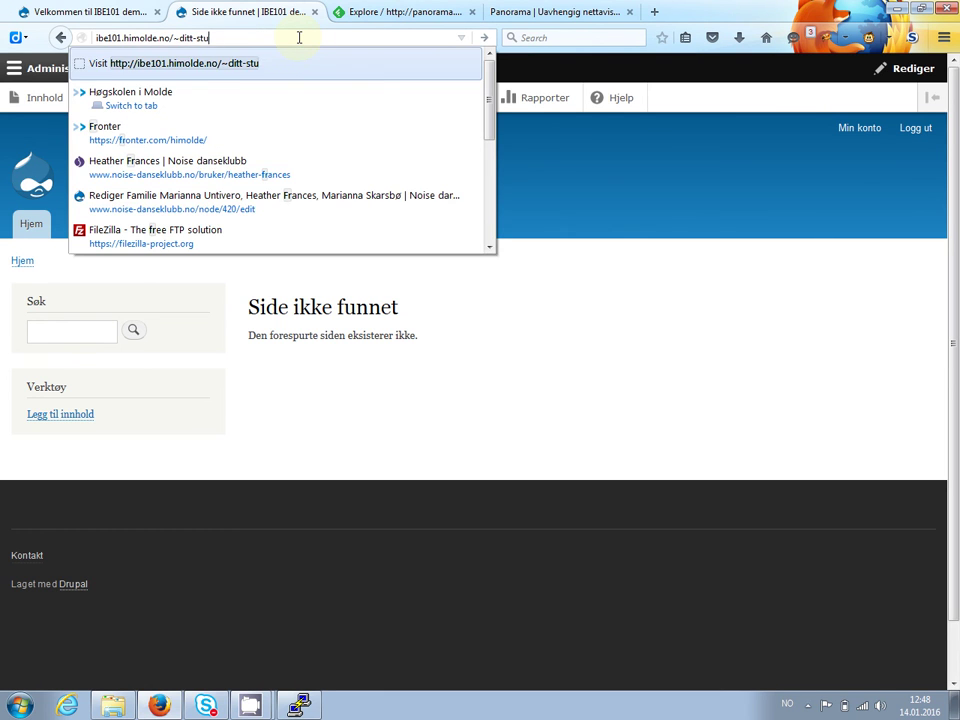
{"action": "key", "text": "BackSpace"}
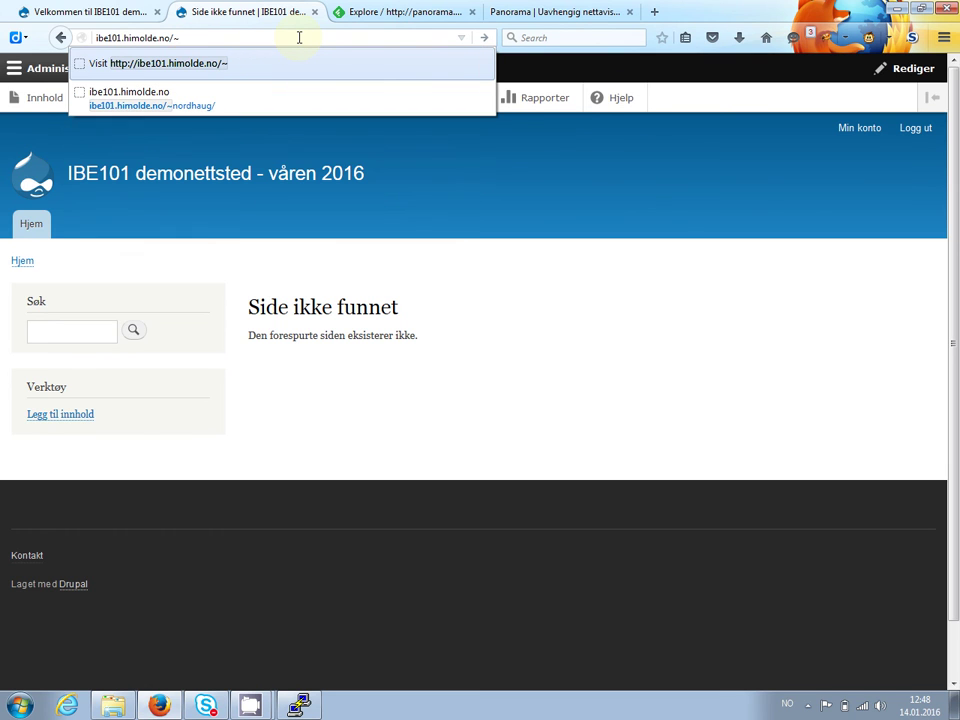
{"action": "type", "text": "0016"}
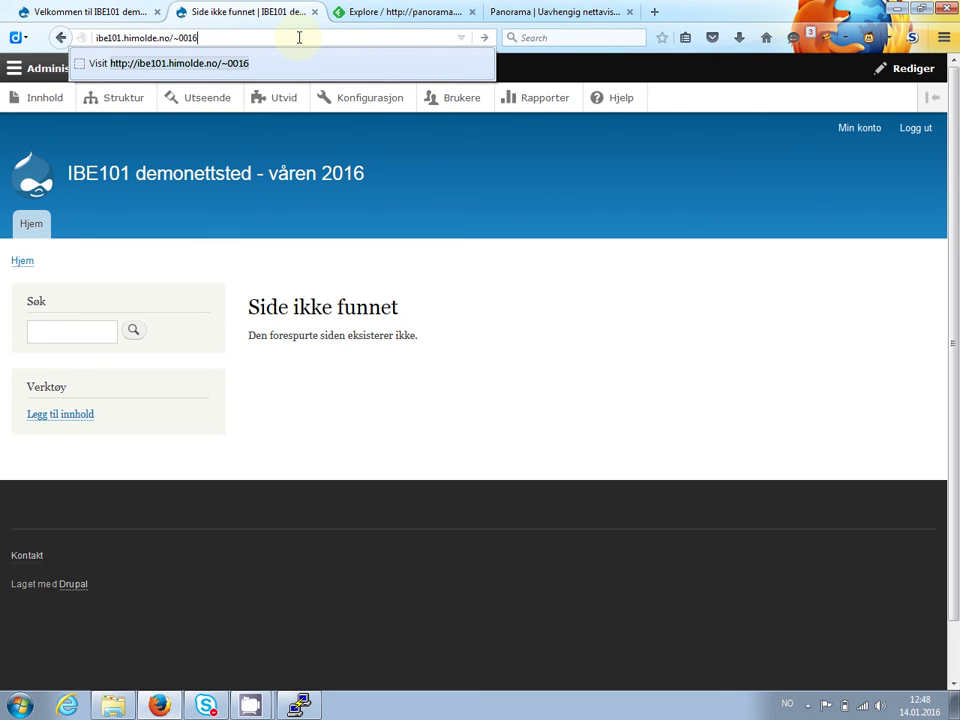
{"action": "type", "text": "18"}
{"action": "key", "text": "Return"}
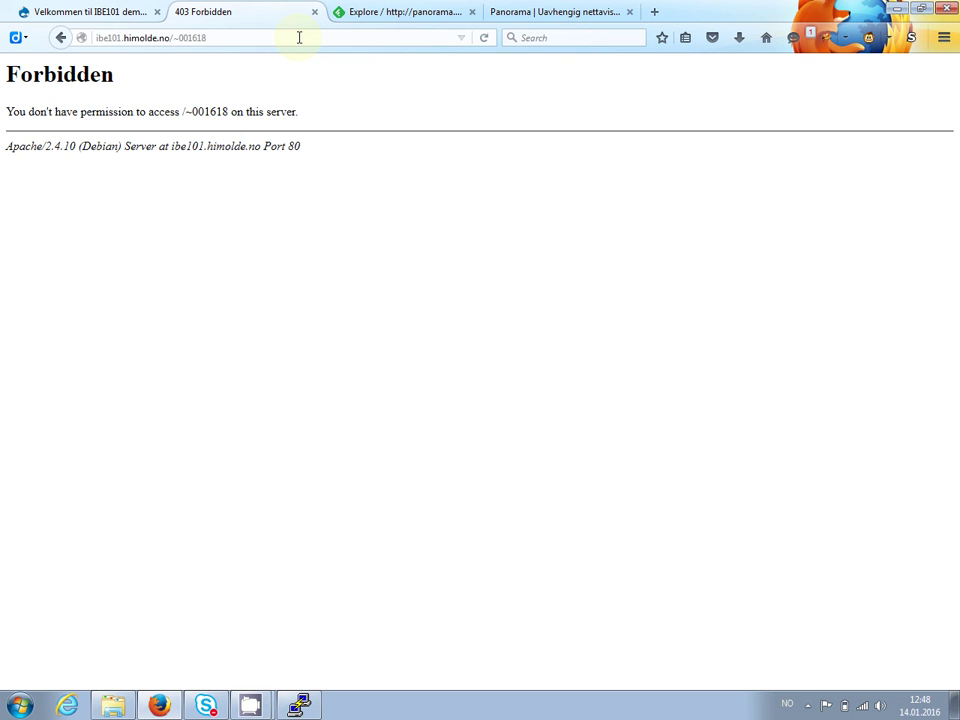
Bring up Password Safe and copy the username of the first Teststudent entry
{"action": "key", "text": "ctrl+alt+p"}
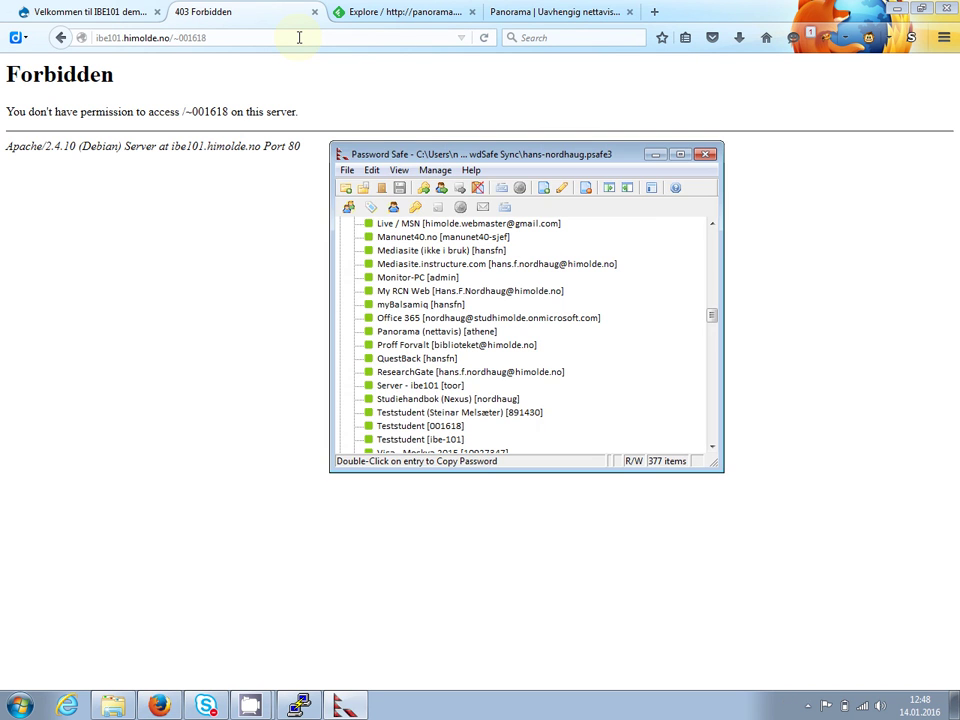
{"action": "left_click", "coordinate": [493, 412]}
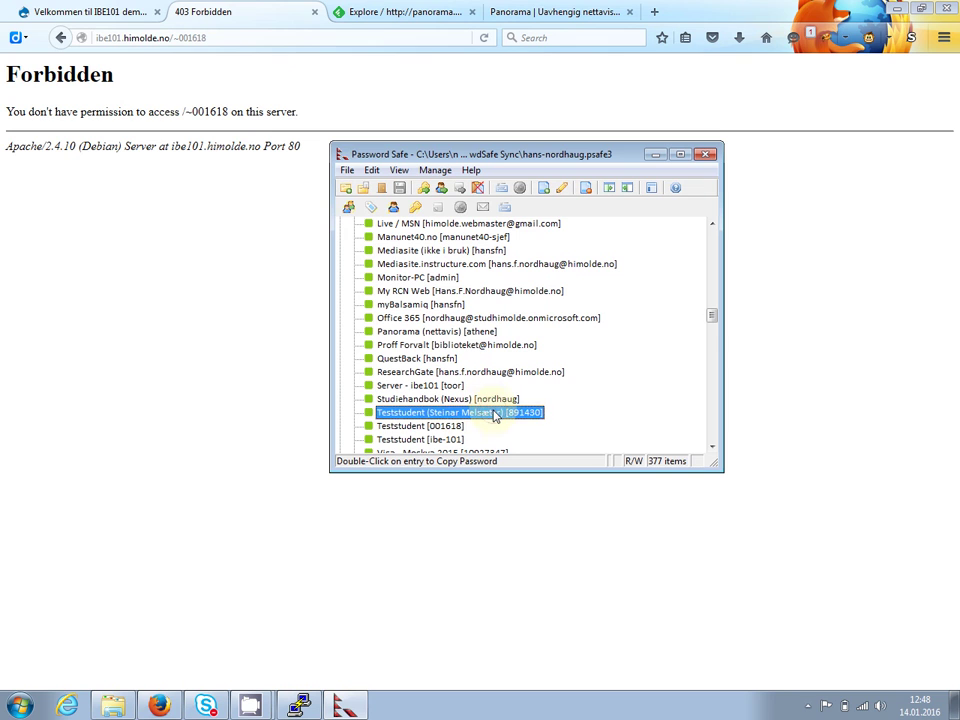
{"action": "right_click", "coordinate": [493, 413]}
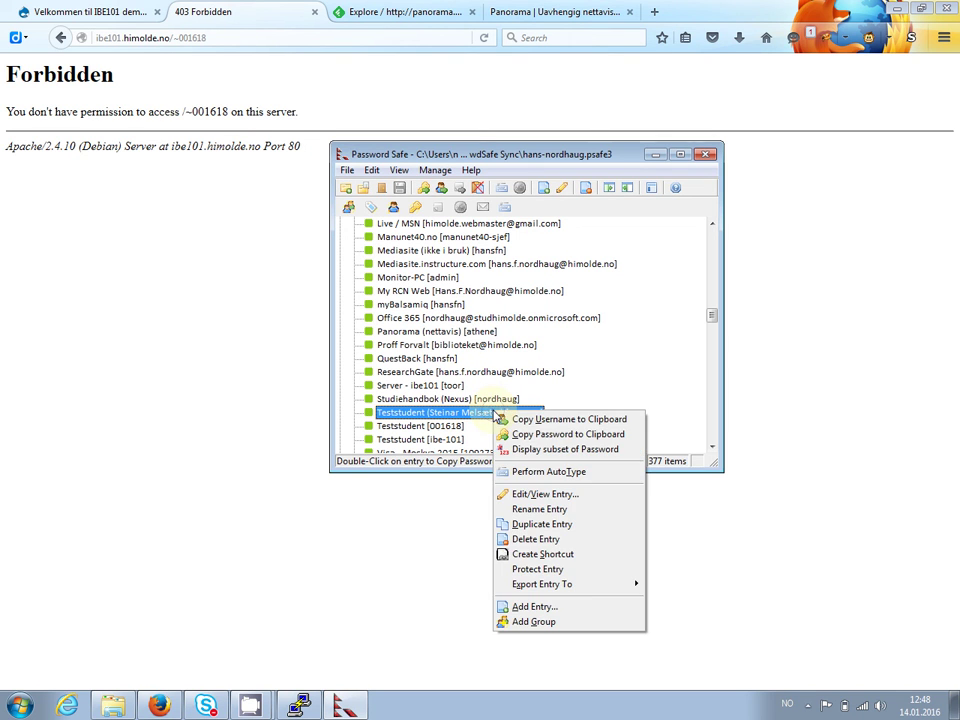
{"action": "left_click", "coordinate": [518, 419]}
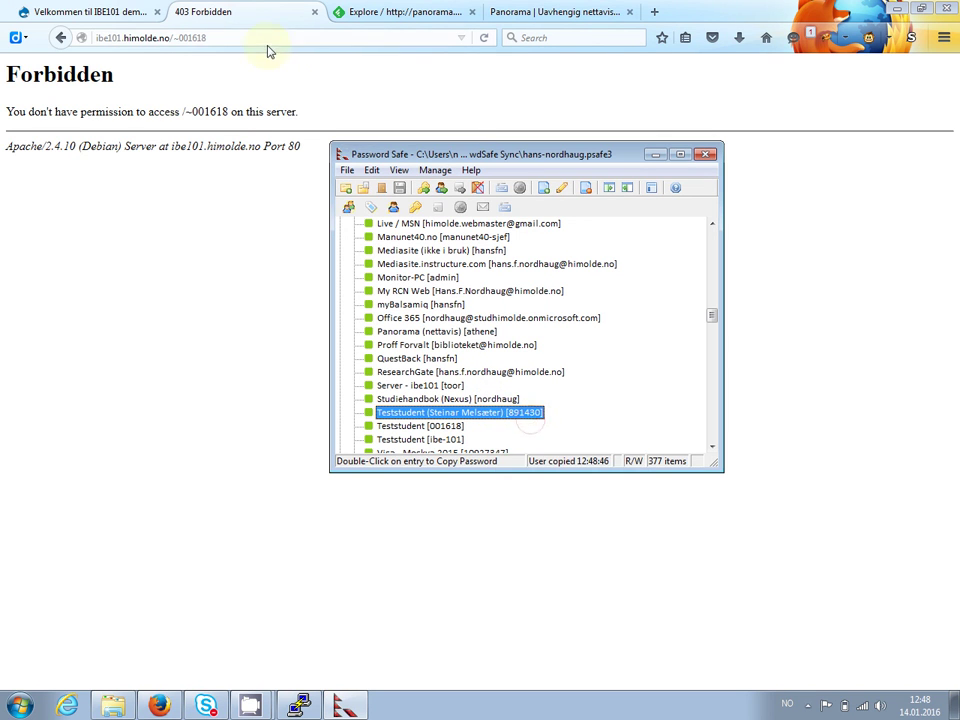
Replace the student number in the ibe101.himolde.no address with the copied username and load the page
{"action": "left_click", "coordinate": [212, 39]}
{"action": "left_click", "coordinate": [178, 37]}
{"action": "left_click_drag", "start_coordinate": [178, 37], "coordinate": [242, 37]}
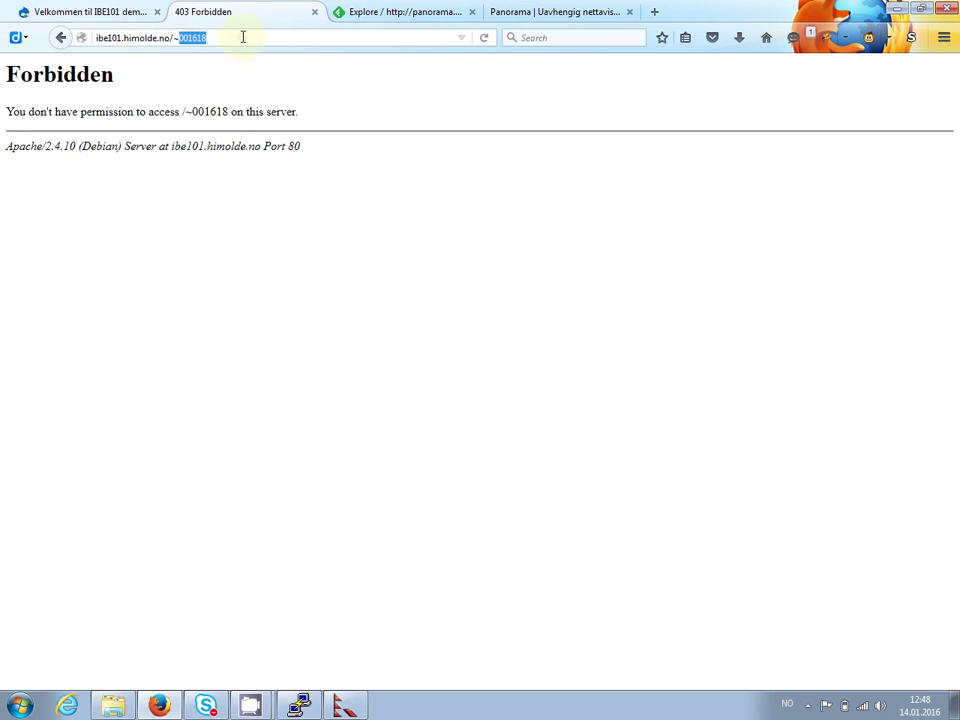
{"action": "key", "text": "ctrl+v"}
{"action": "key", "text": "Return"}
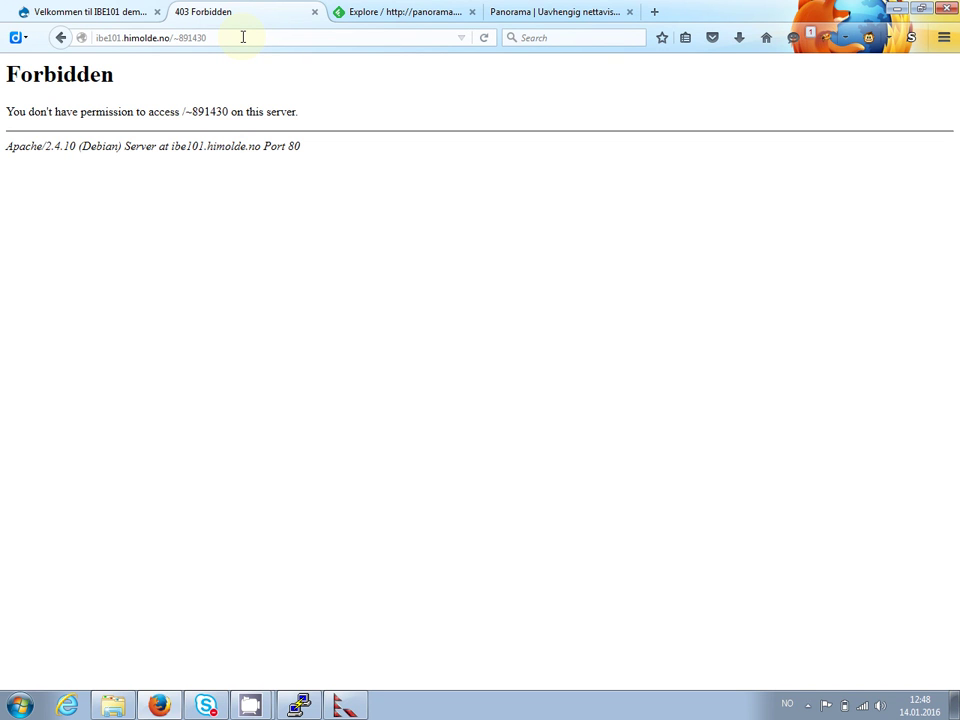
Launch FileZilla
{"action": "key", "text": "super"}
{"action": "type", "text": "file"}
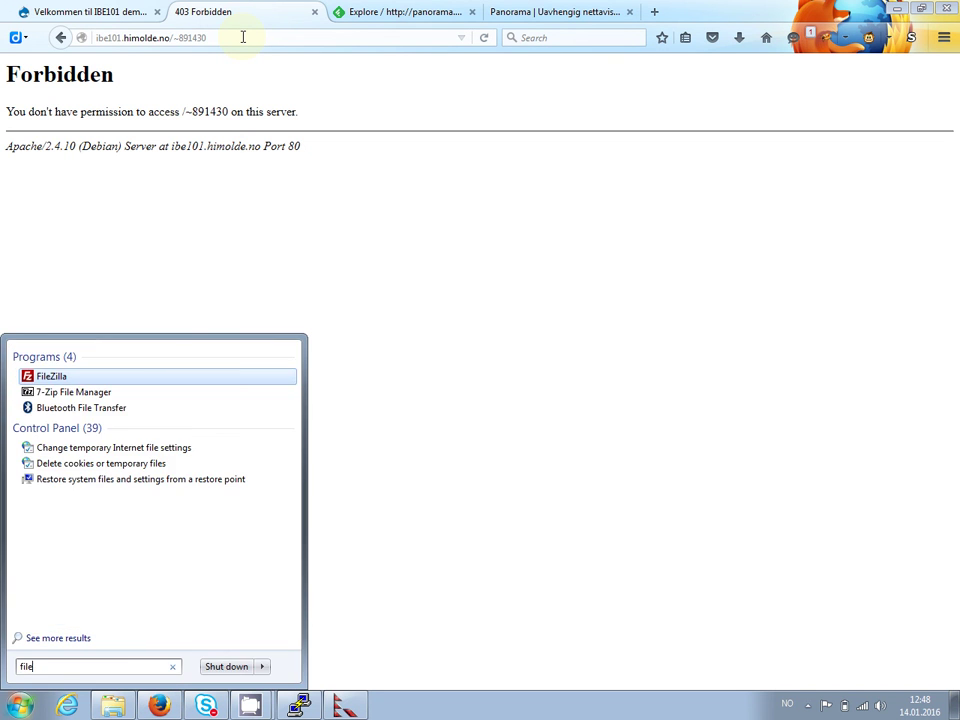
{"action": "key", "text": "Return"}
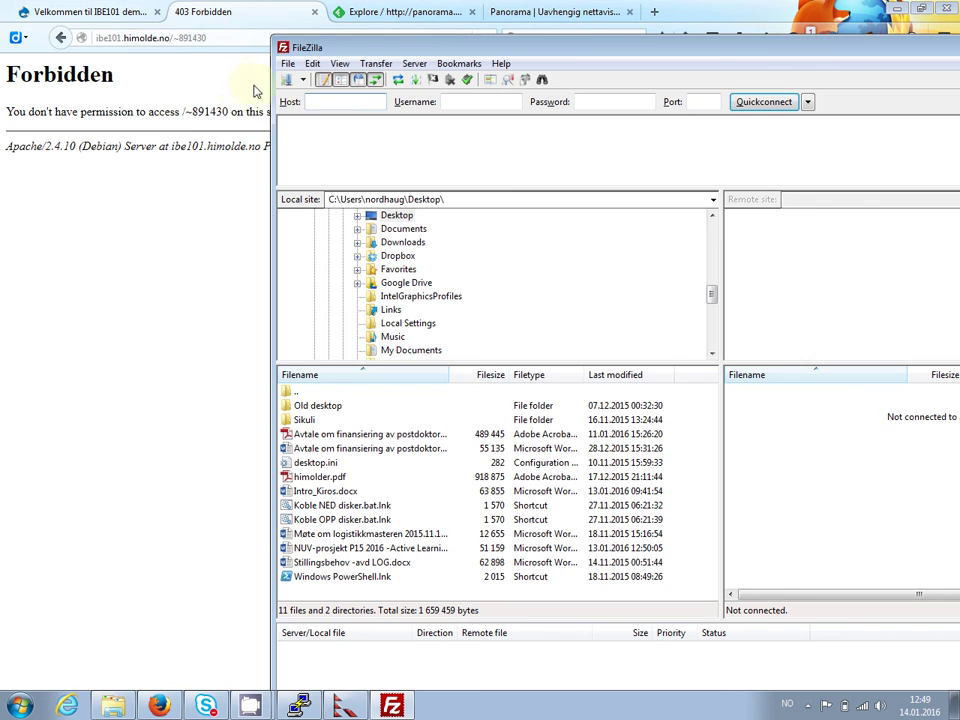
Create a new site named ibe101 in FileZilla's Site Manager
{"action": "left_click", "coordinate": [289, 81]}
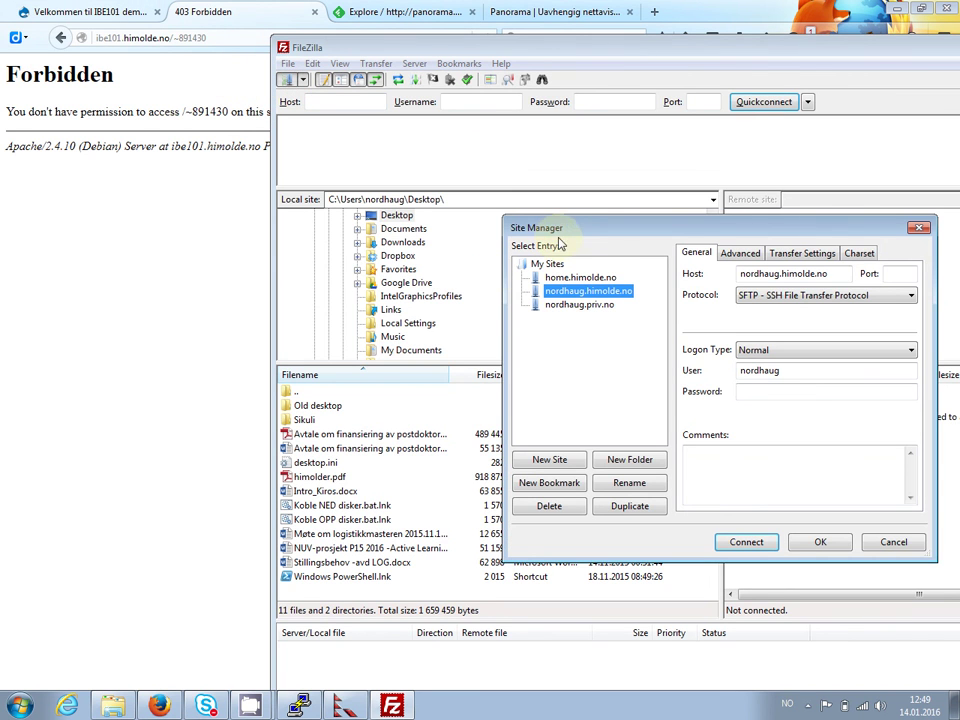
{"action": "left_click_drag", "start_coordinate": [574, 233], "coordinate": [380, 197]}
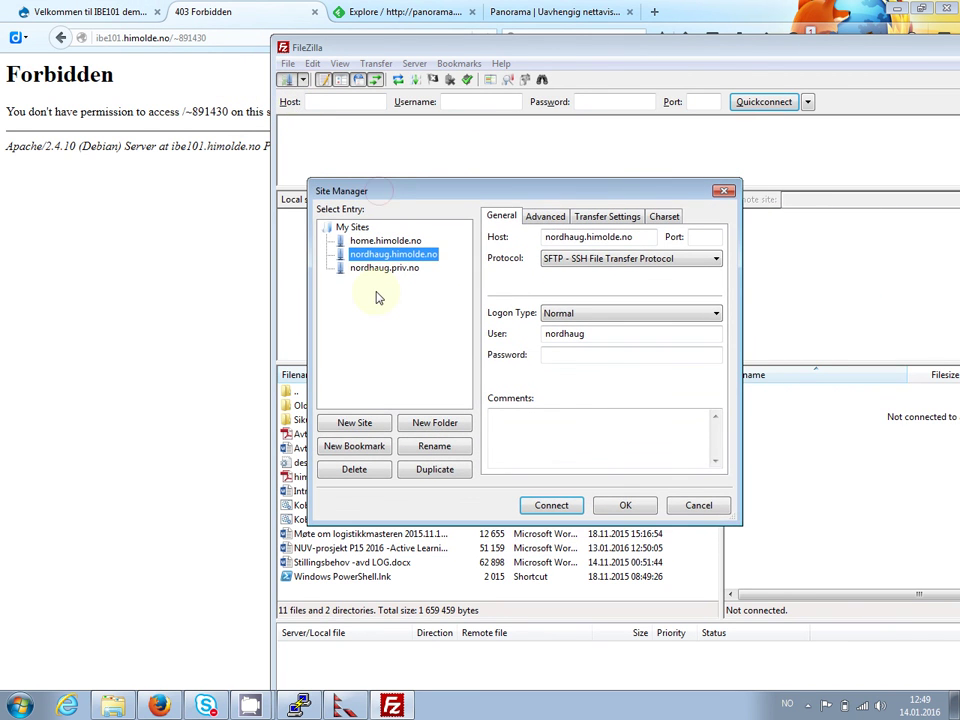
{"action": "left_click", "coordinate": [350, 421]}
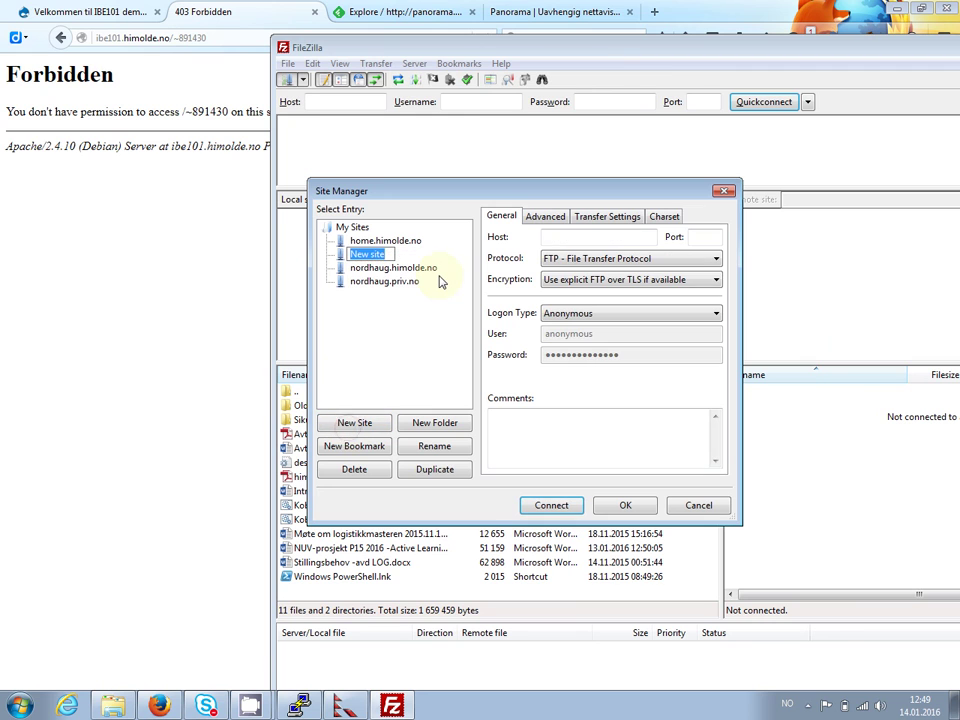
{"action": "type", "text": "ibe101"}
Set the ibe101 site's host to ibe101.himolde.no, the protocol to SFTP - SSH File Transfer Protocol, and the logon type to Normal
{"action": "left_click", "coordinate": [557, 236]}
{"action": "type", "text": "ibe"}
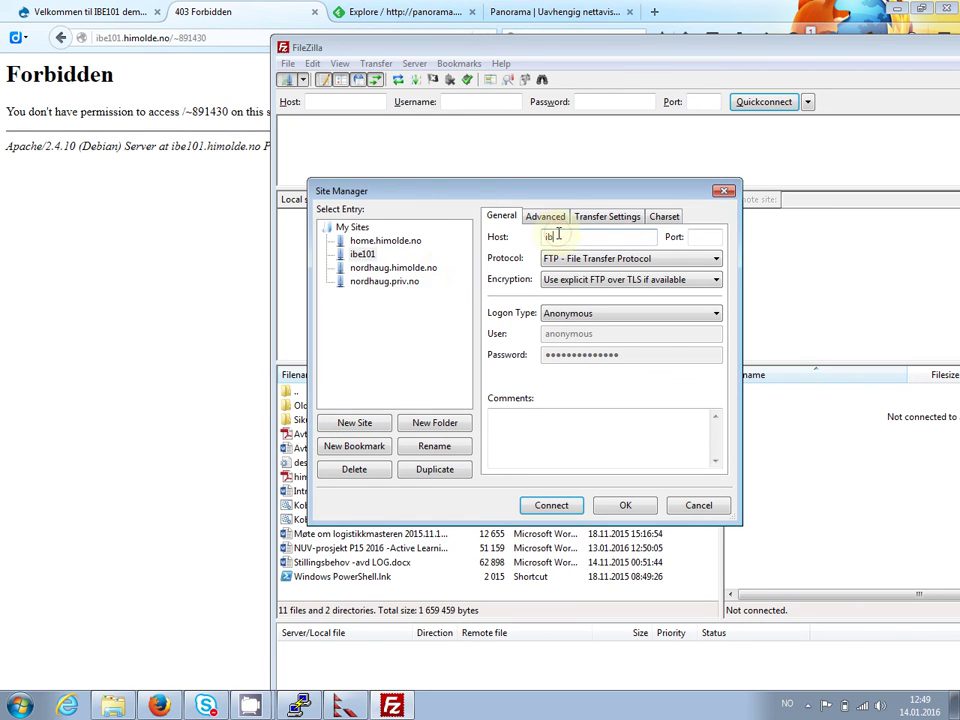
{"action": "type", "text": "101.himolde.no"}
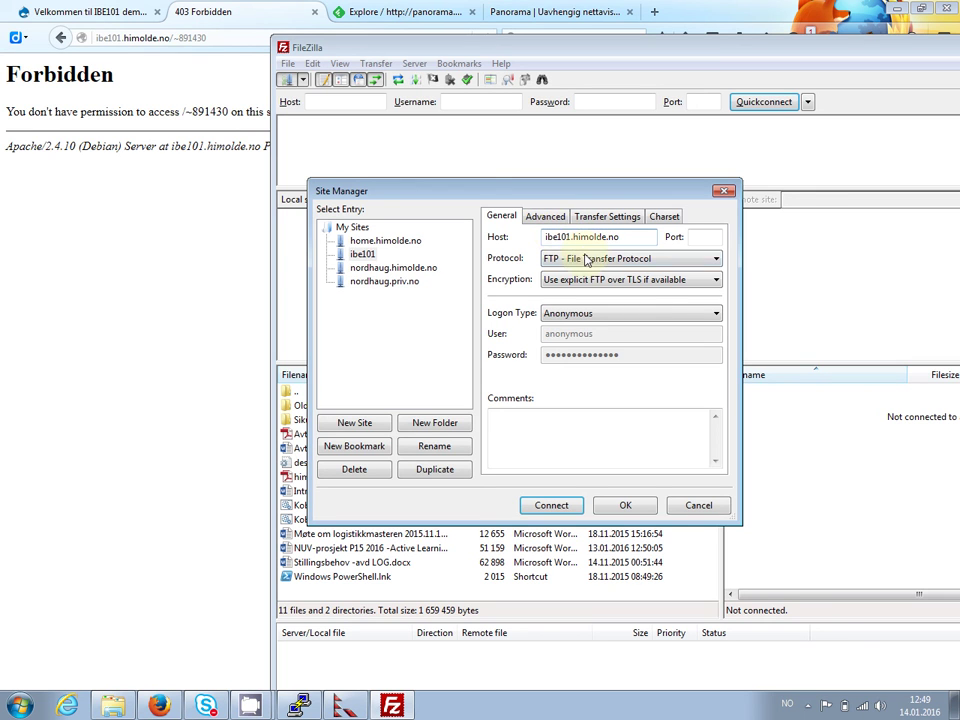
{"action": "left_click", "coordinate": [576, 259]}
{"action": "left_click", "coordinate": [576, 292]}
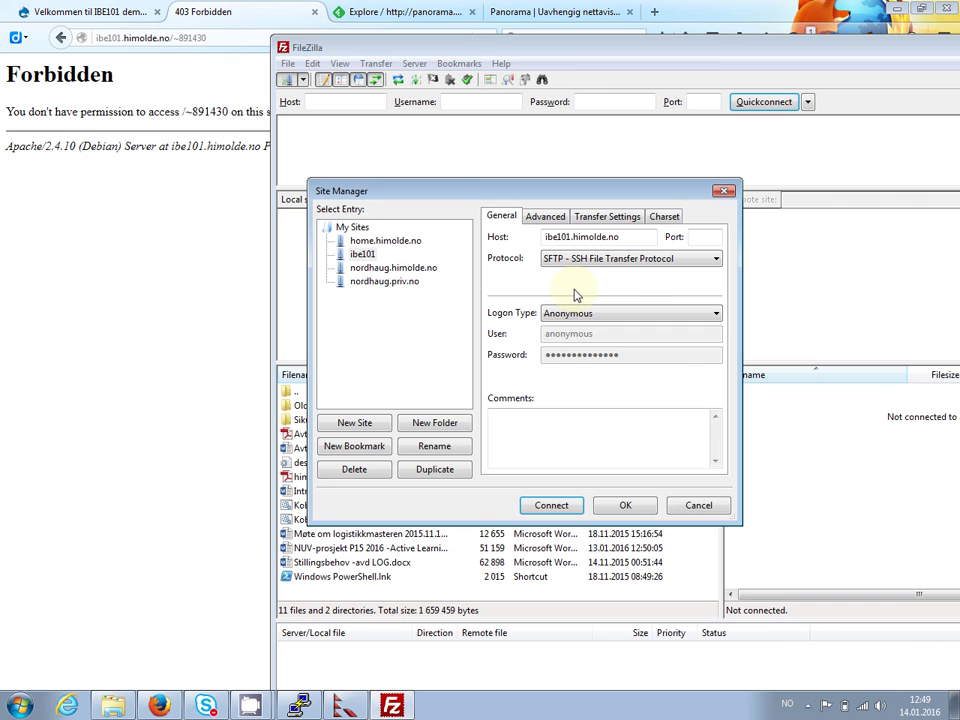
{"action": "left_click", "coordinate": [671, 315]}
{"action": "left_click", "coordinate": [624, 336]}
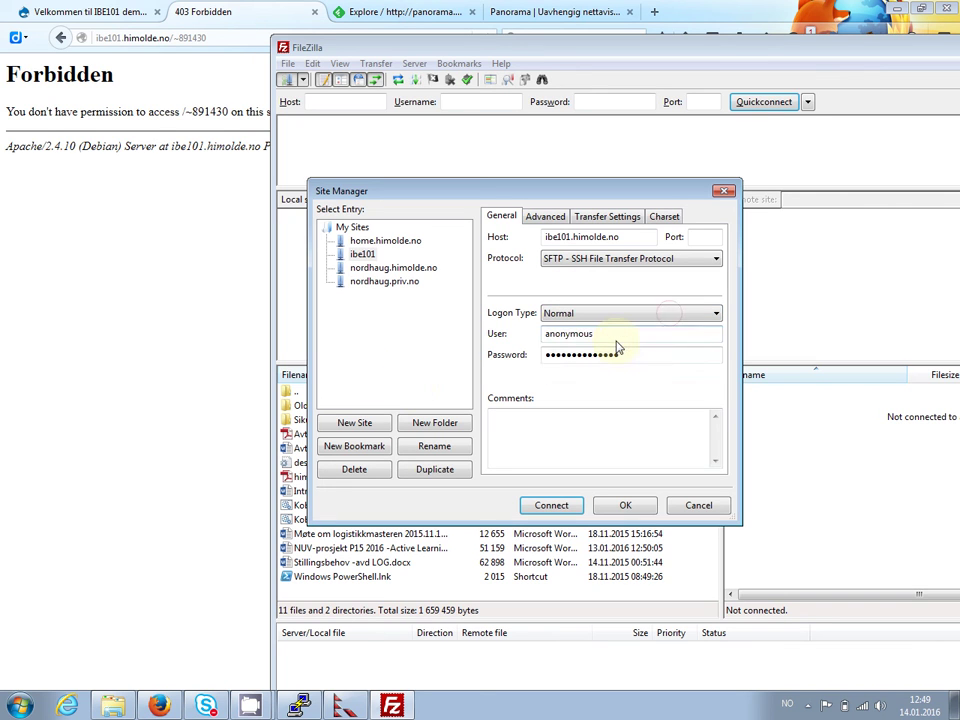
Replace the anonymous user of the ibe101 site with the student number
{"action": "left_click", "coordinate": [610, 336]}
{"action": "key", "text": "BackSpace"}
{"action": "key", "text": "BackSpace"}
{"action": "key", "text": "BackSpace"}
{"action": "key", "text": "BackSpace"}
{"action": "key", "text": "BackSpace"}
{"action": "key", "text": "BackSpace"}
{"action": "key", "text": "BackSpace"}
{"action": "key", "text": "BackSpace"}
{"action": "key", "text": "BackSpace"}
{"action": "type", "text": "891430"}
Clear the ibe101 site's stored password and try to connect to the server
{"action": "key", "text": "Tab"}
{"action": "key", "text": "BackSpace"}
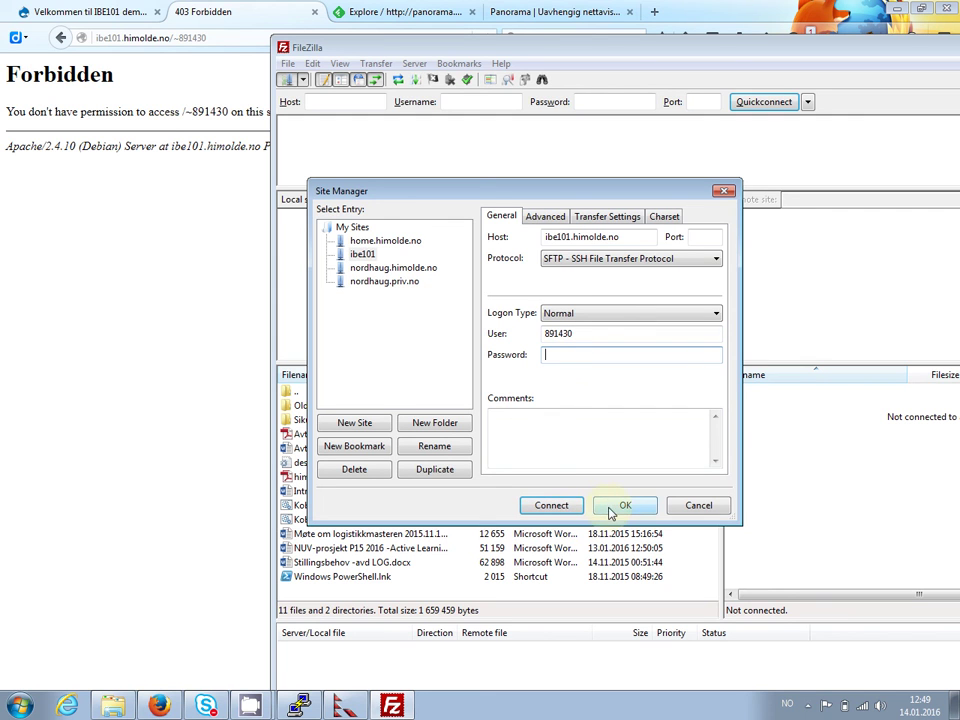
{"action": "left_click", "coordinate": [558, 506]}
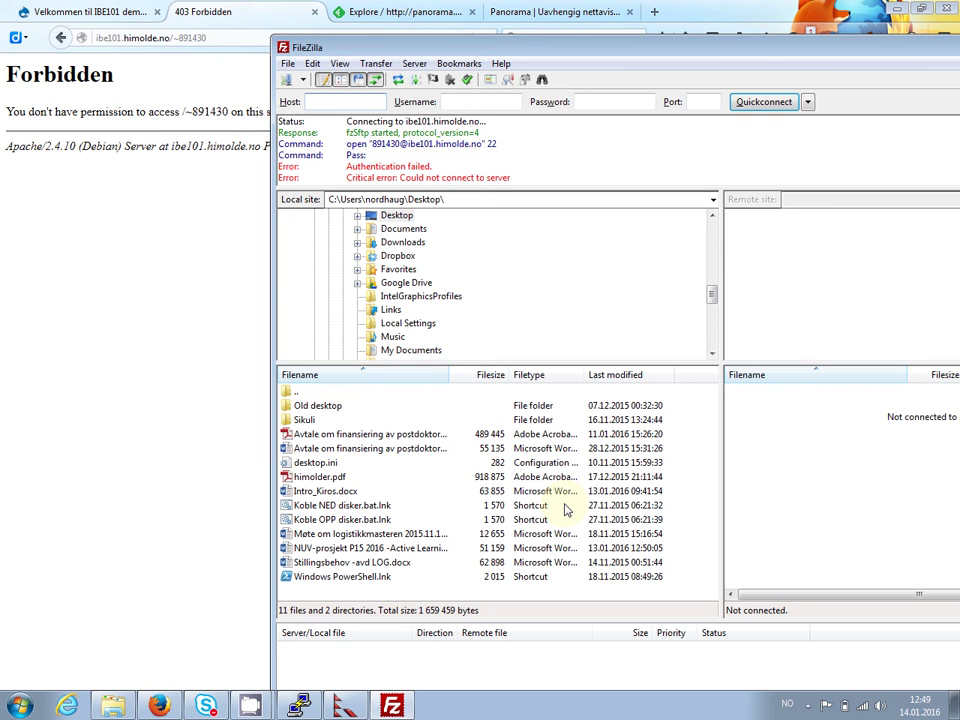
Open the himolde.no - ibe101 session from PuTTY Session Manager and exit the terminal
{"action": "triple_click", "coordinate": [529, 142]}
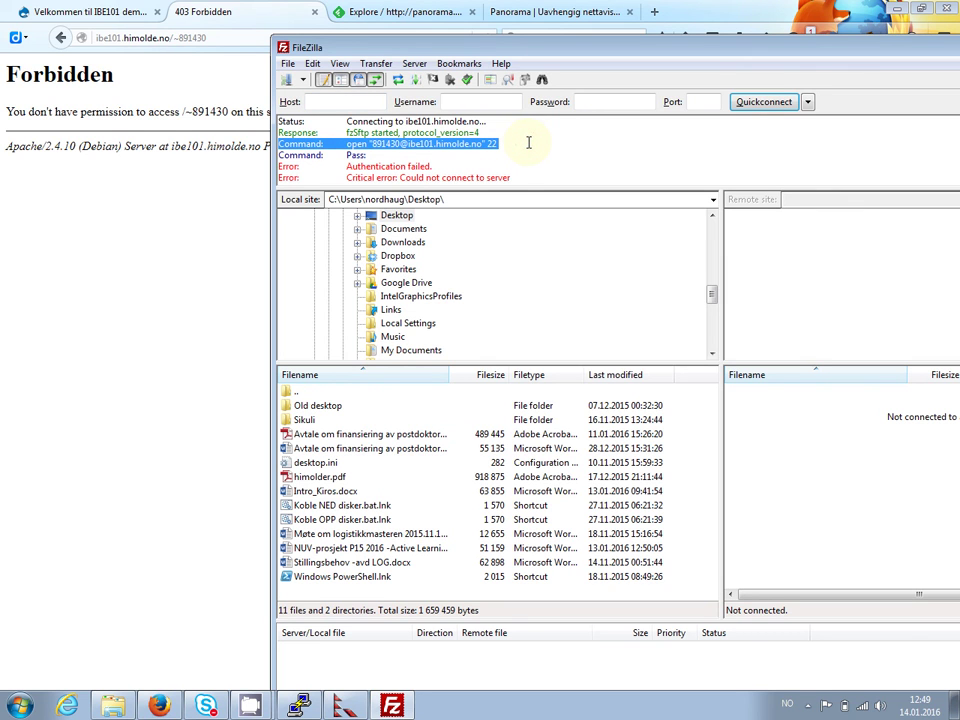
{"action": "key", "text": "ctrl+alt+p"}
{"action": "key", "text": "Down"}
{"action": "key", "text": "Down"}
{"action": "key", "text": "Down"}
{"action": "key", "text": "Down"}
{"action": "key", "text": "Down"}
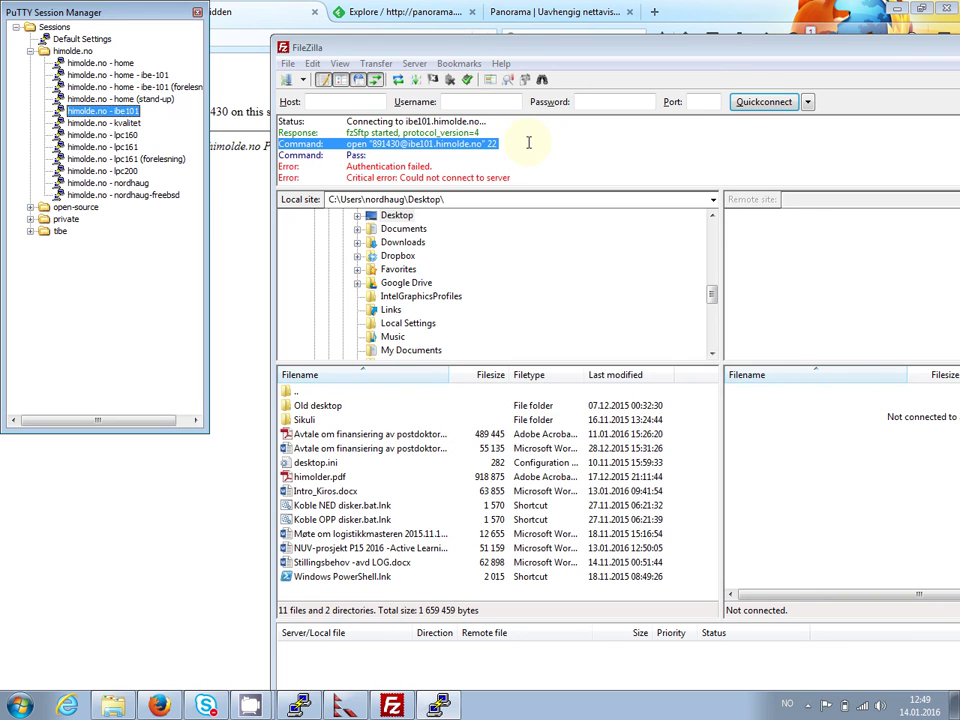
{"action": "key", "text": "Return"}
{"action": "left_click", "coordinate": [529, 142]}
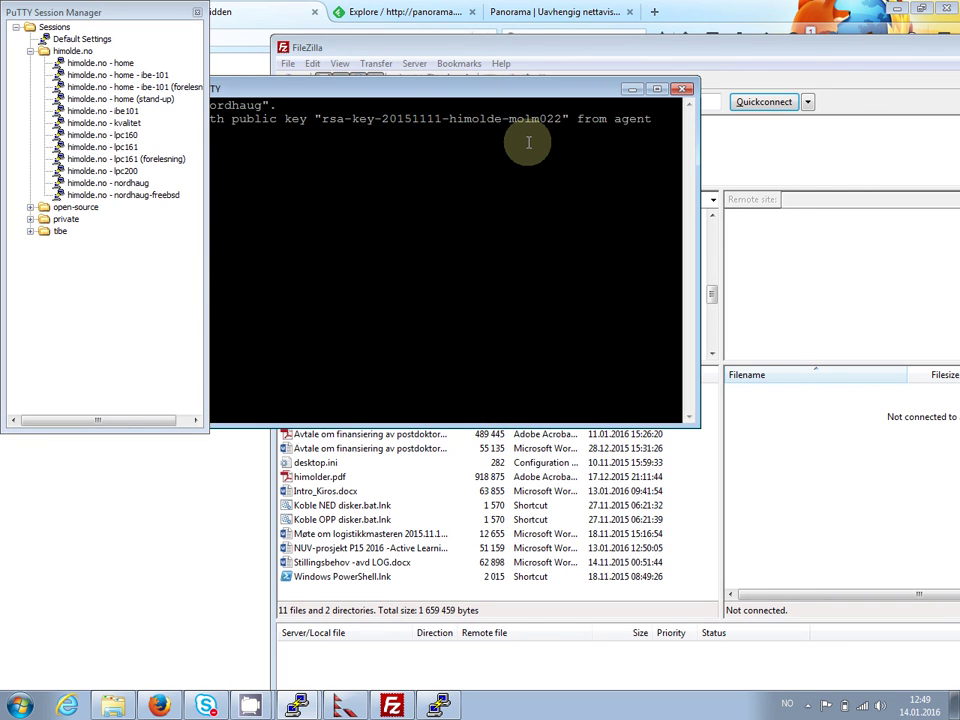
{"action": "type", "text": "exit"}
{"action": "key", "text": "Return"}
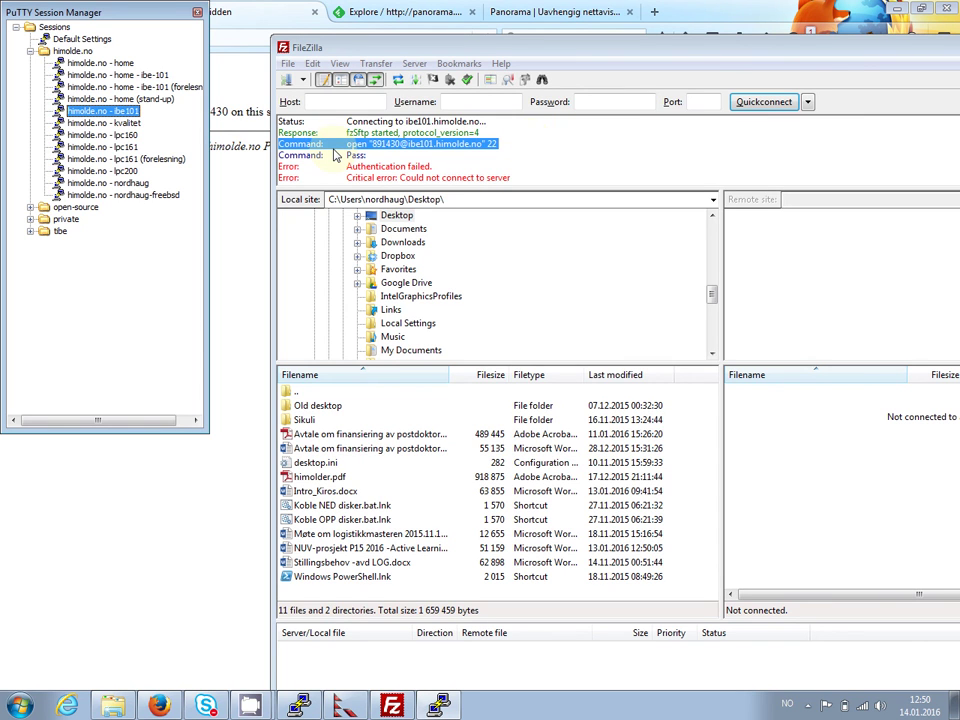
Change the ibe101 site's logon type to Ask for password in FileZilla's Site Manager and connect
{"action": "left_click", "coordinate": [287, 79]}
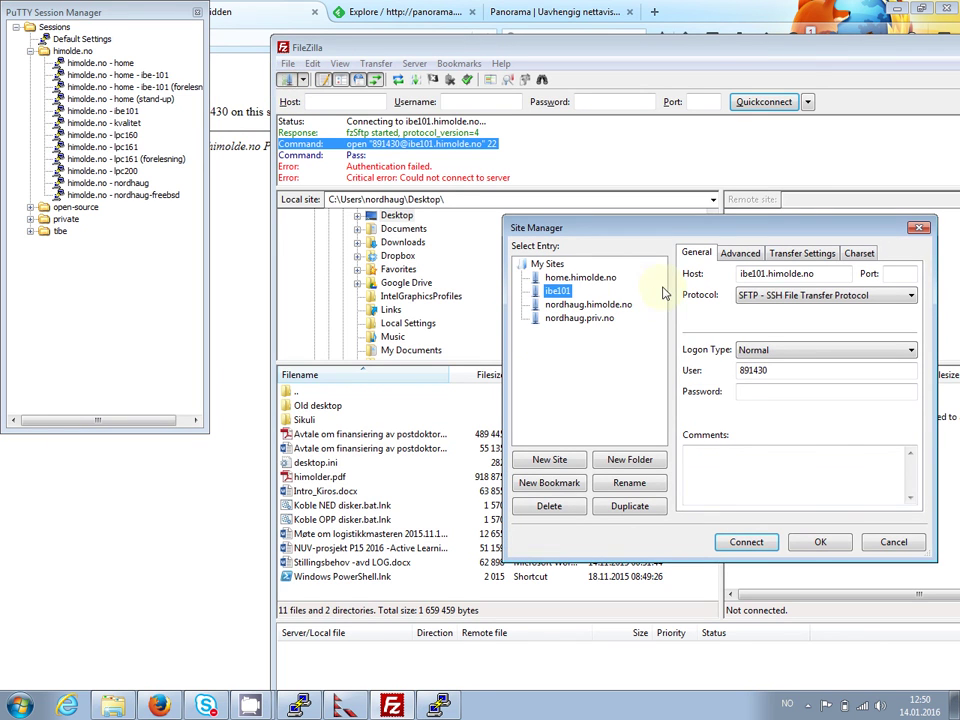
{"action": "left_click", "coordinate": [827, 272]}
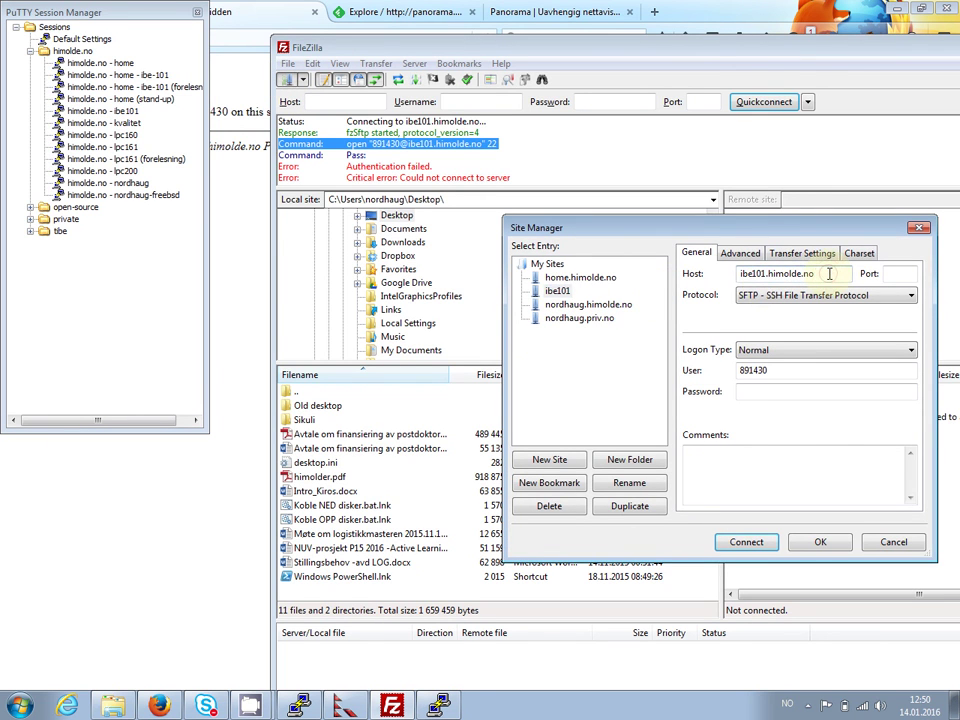
{"action": "key", "text": "Home"}
{"action": "key", "text": "End"}
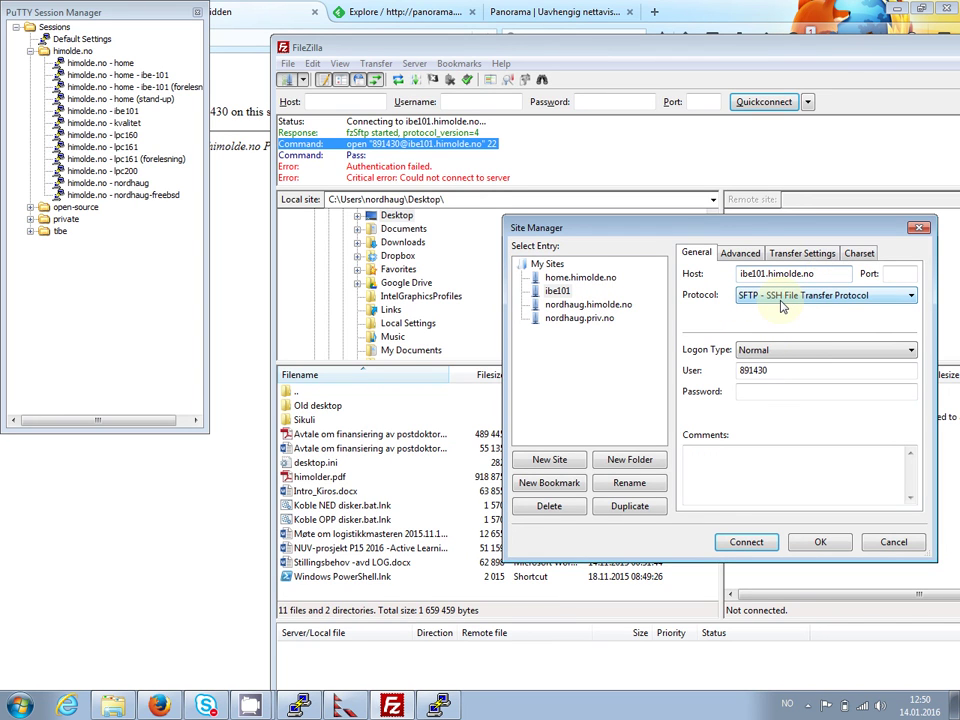
{"action": "left_click", "coordinate": [820, 352]}
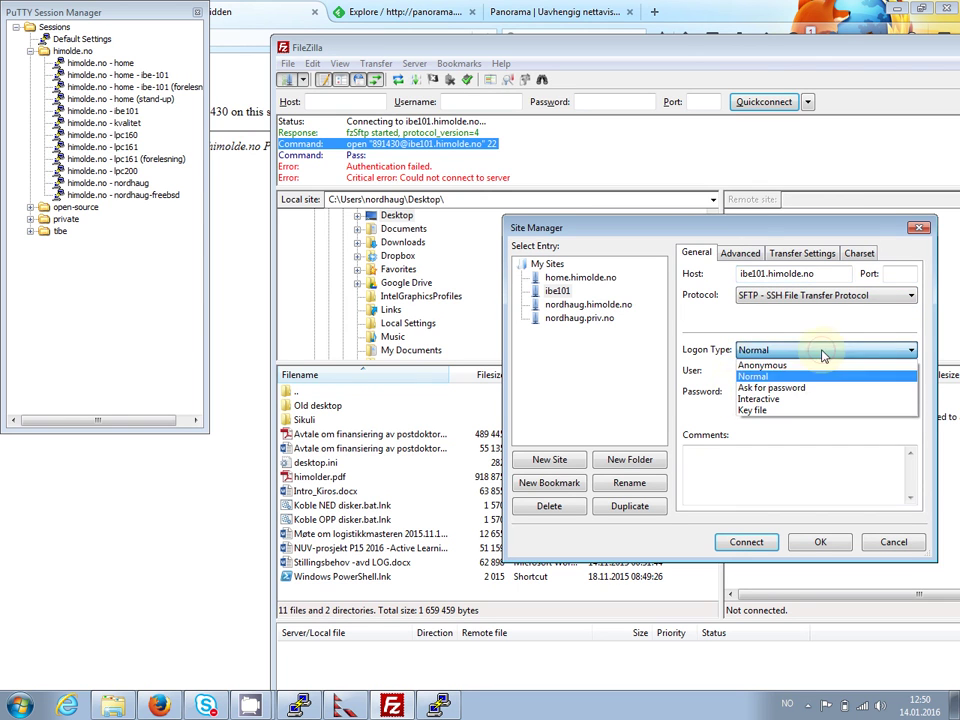
{"action": "left_click", "coordinate": [790, 388]}
{"action": "left_click", "coordinate": [755, 544]}
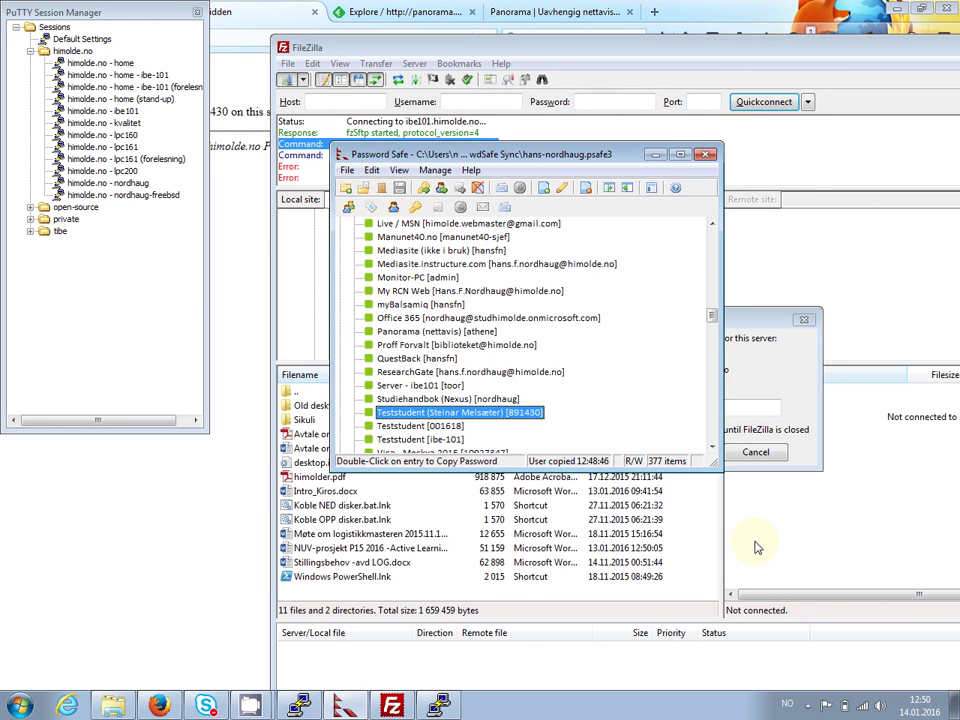
Copy the test student's account password from Password Safe and paste it into FileZilla's server password prompt to log in
{"action": "right_click", "coordinate": [524, 420]}
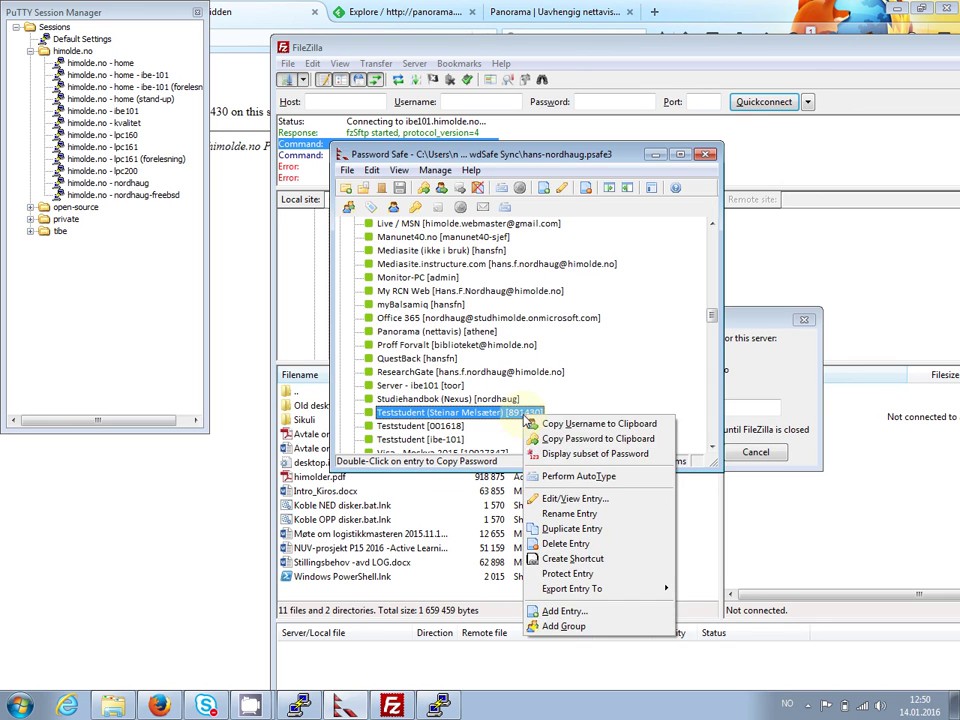
{"action": "left_click", "coordinate": [562, 440]}
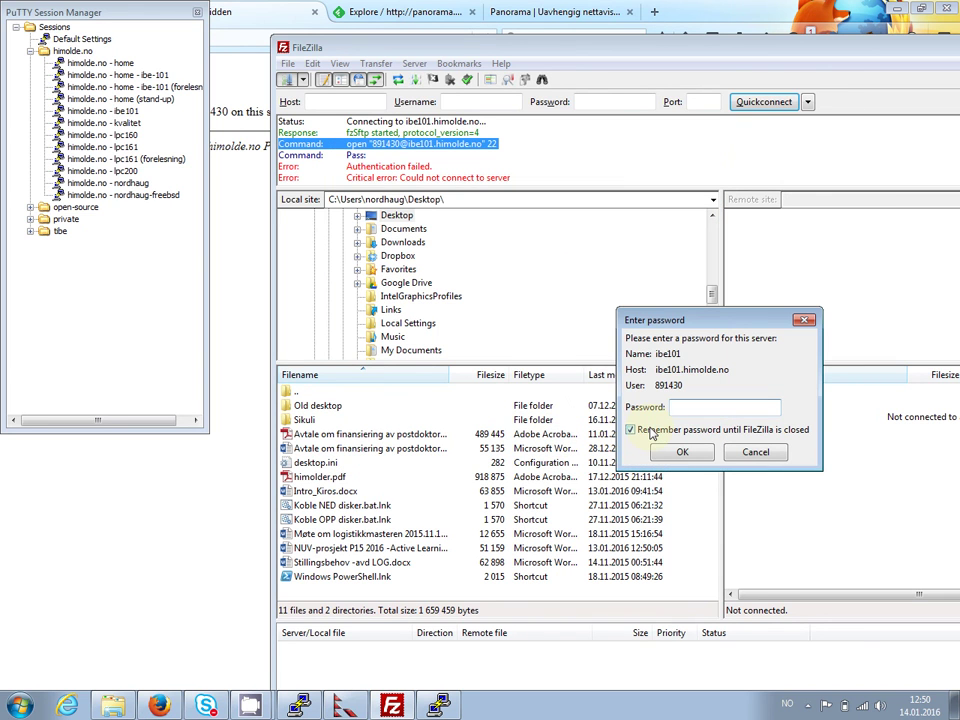
{"action": "key", "text": "ctrl+v"}
{"action": "left_click", "coordinate": [682, 452]}
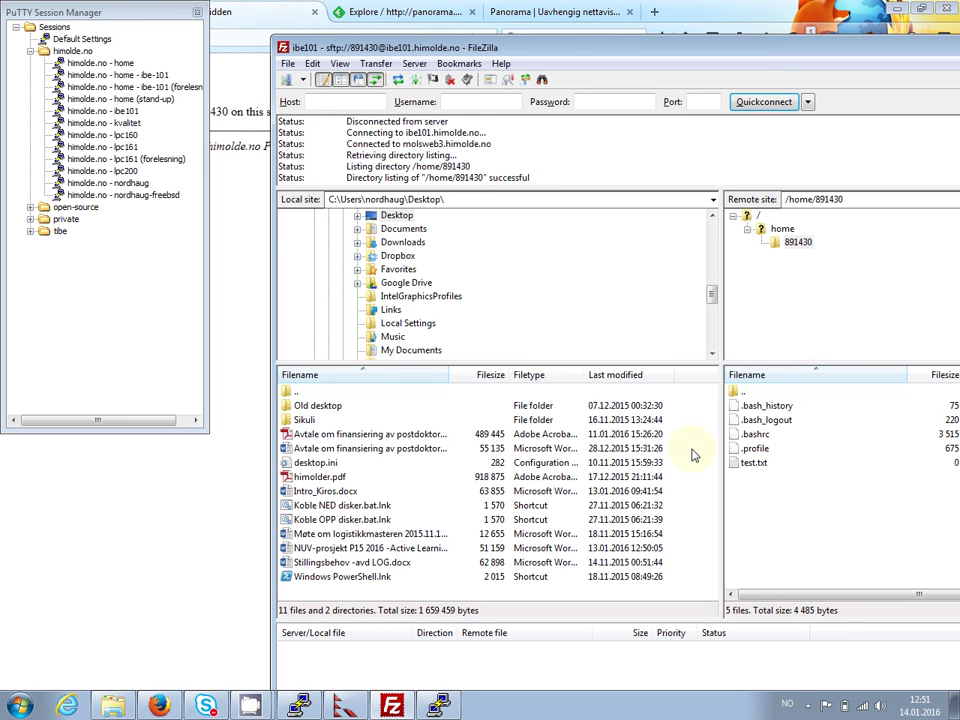
Create a directory named www in the student's remote home directory and open it
{"action": "right_click", "coordinate": [764, 485]}
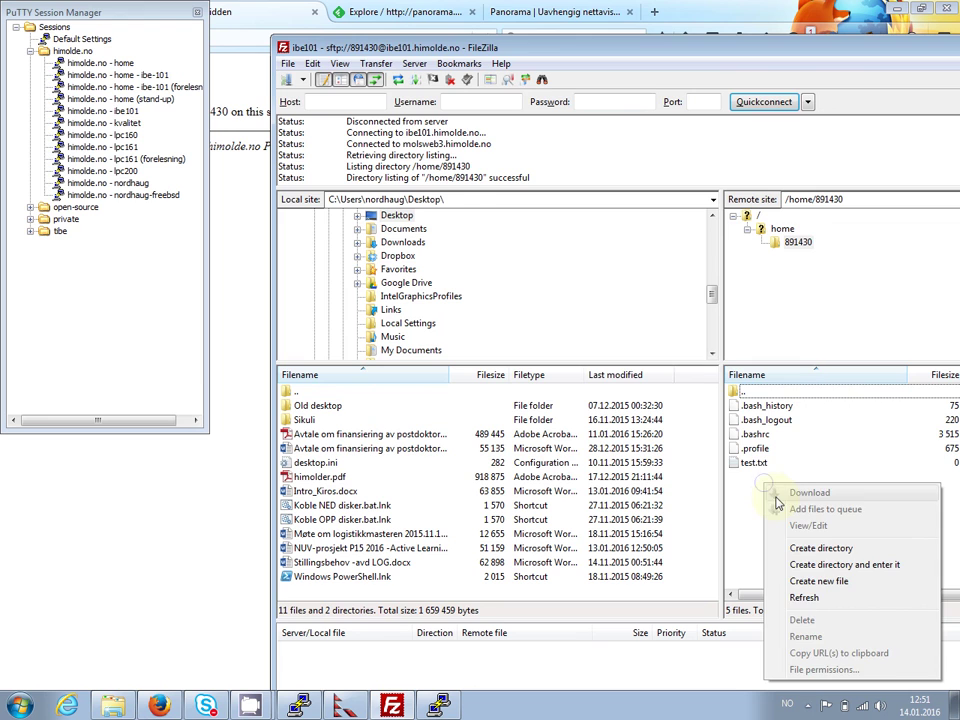
{"action": "left_click", "coordinate": [812, 551]}
{"action": "type", "text": "www"}
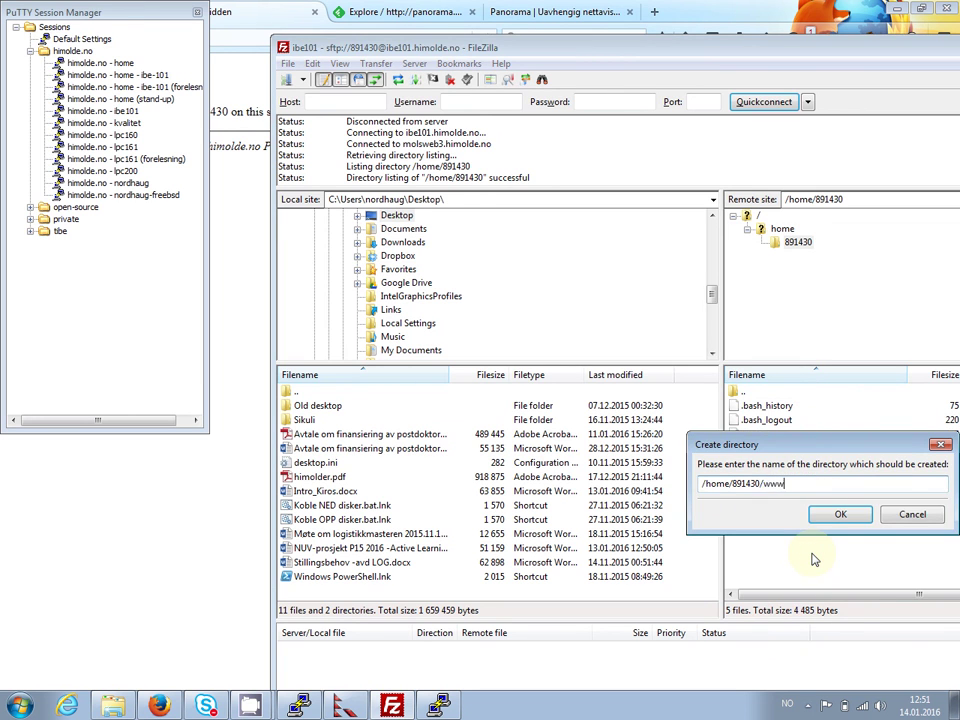
{"action": "key", "text": "Return"}
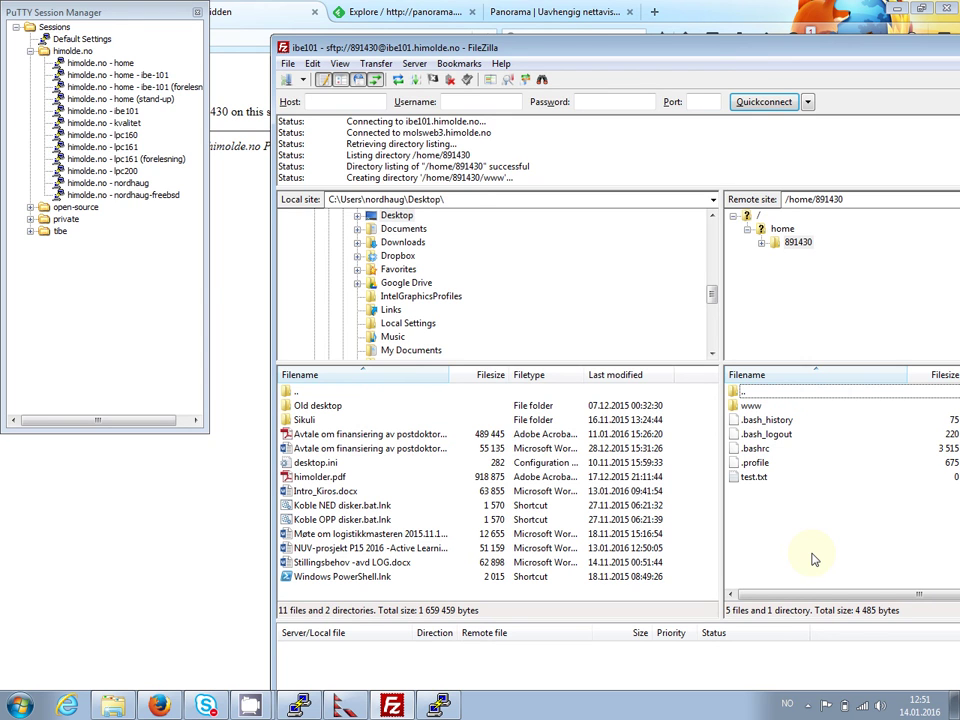
{"action": "left_click", "coordinate": [757, 405]}
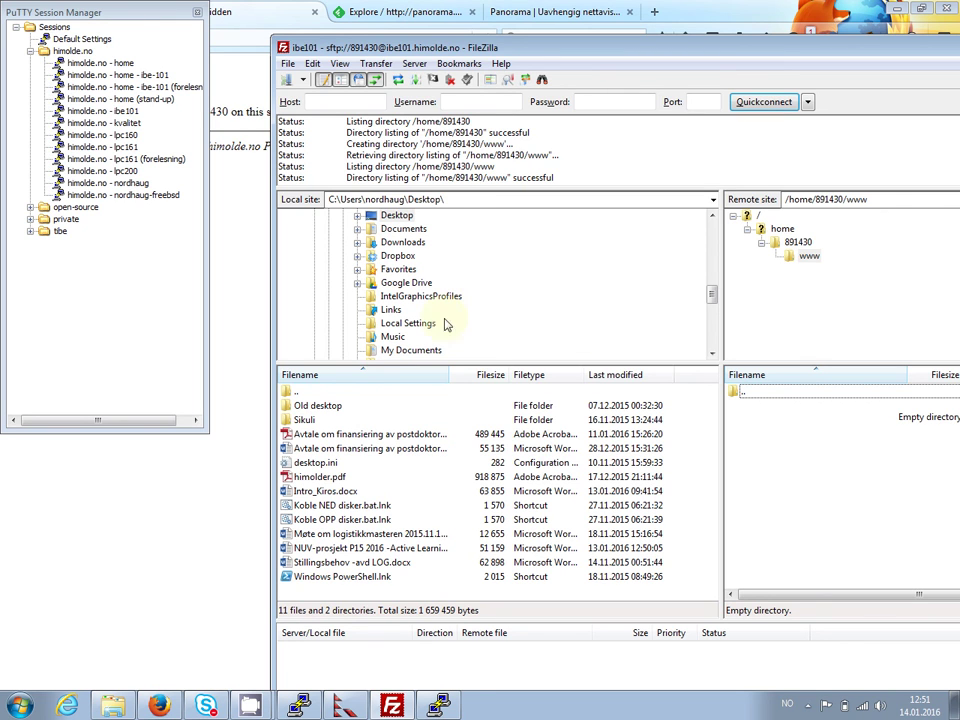
Browse the local My Documents, Pictures and Dropbox folders for a file to upload
{"action": "left_click", "coordinate": [425, 352]}
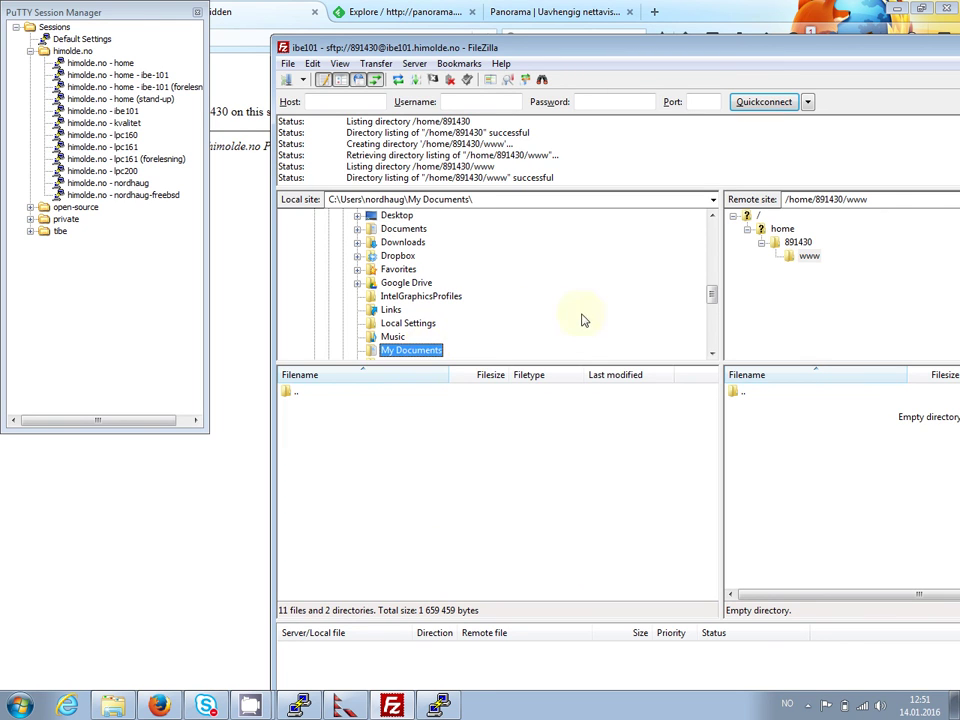
{"action": "left_click_drag", "start_coordinate": [713, 299], "coordinate": [713, 311]}
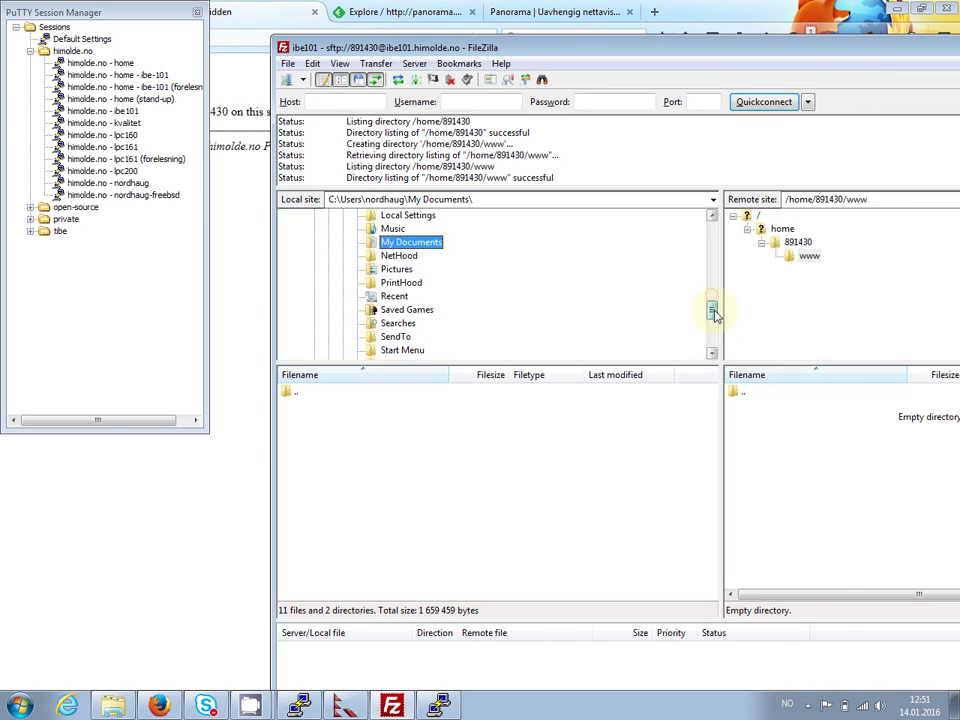
{"action": "left_click", "coordinate": [397, 270]}
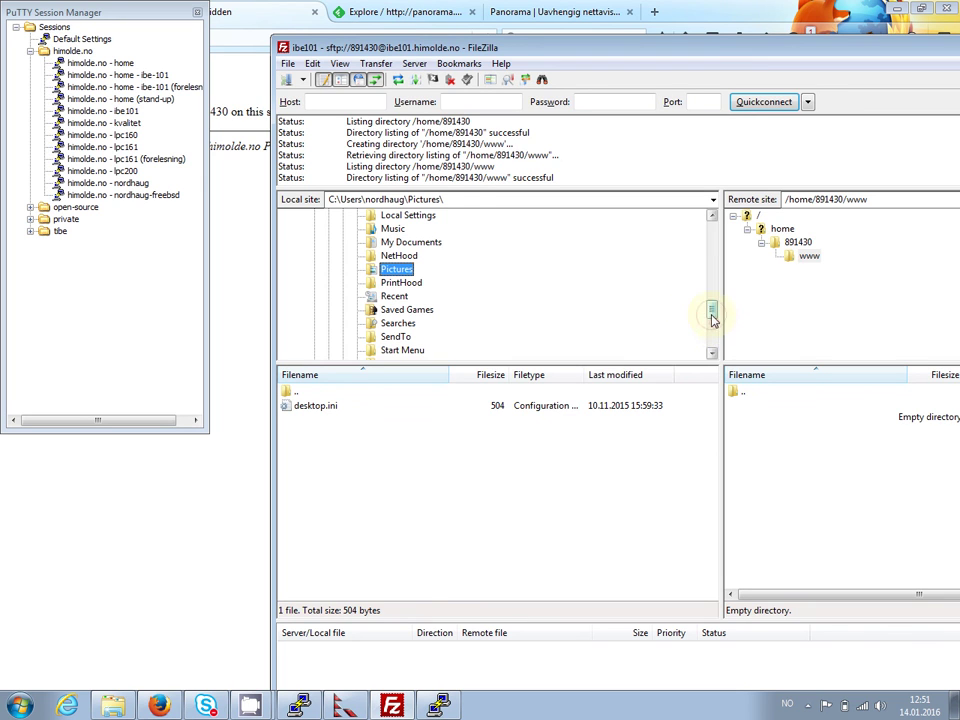
{"action": "left_click_drag", "start_coordinate": [713, 318], "coordinate": [713, 328]}
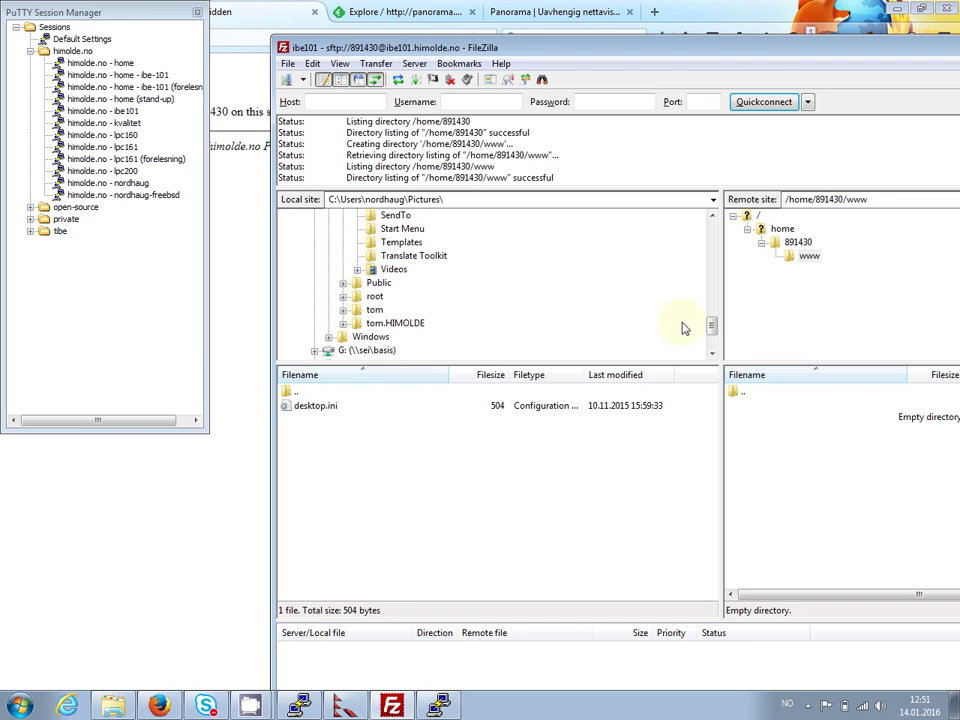
{"action": "left_click_drag", "start_coordinate": [713, 330], "coordinate": [713, 287]}
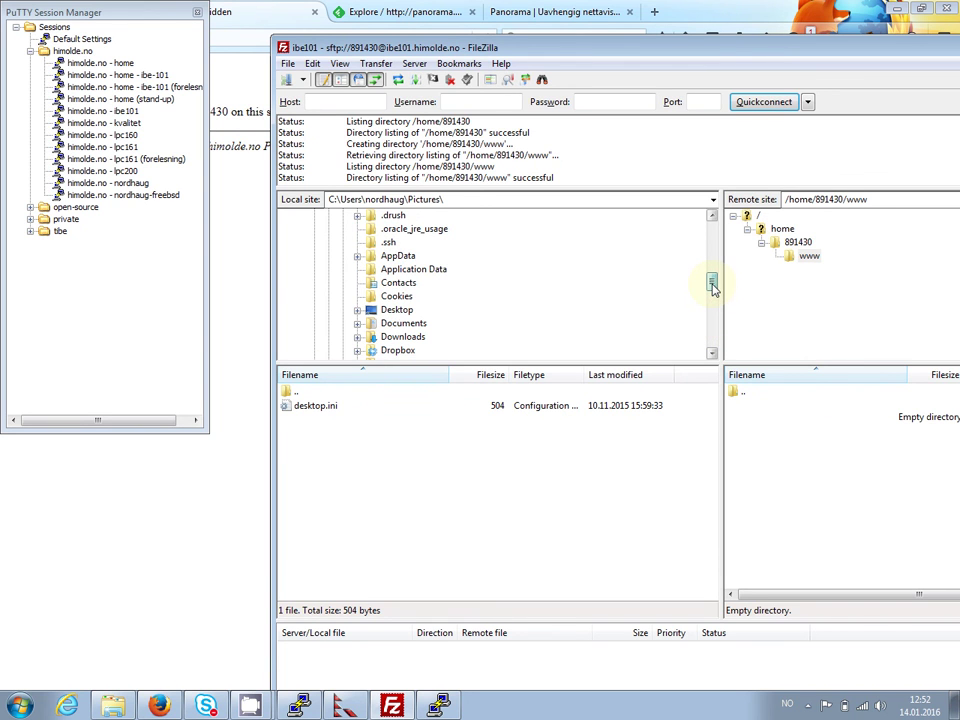
{"action": "left_click", "coordinate": [397, 350]}
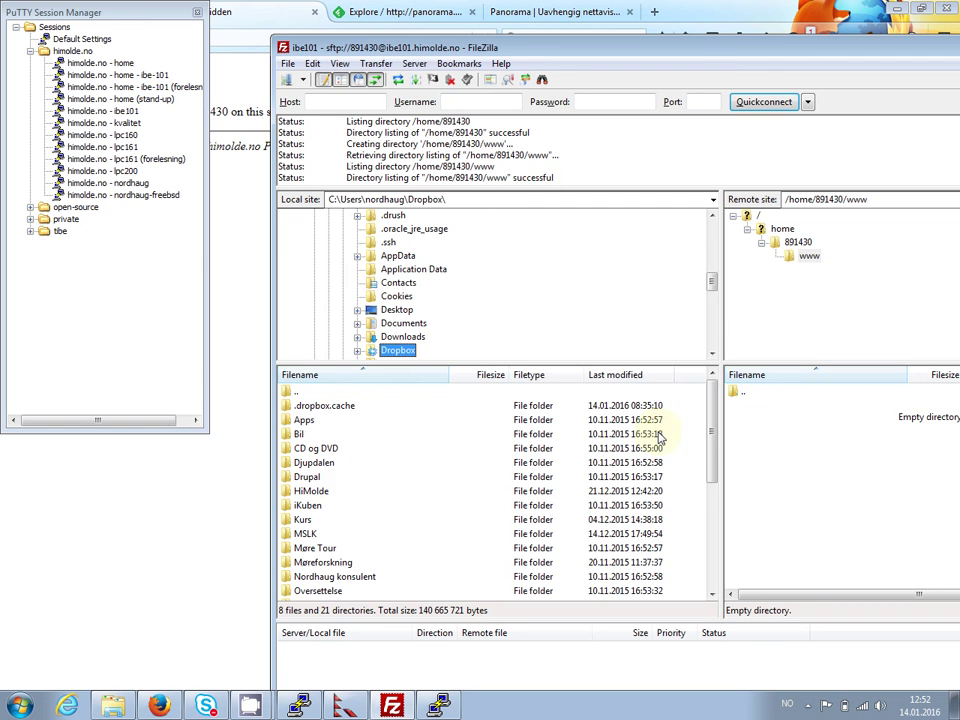
{"action": "left_click_drag", "start_coordinate": [713, 430], "coordinate": [709, 541]}
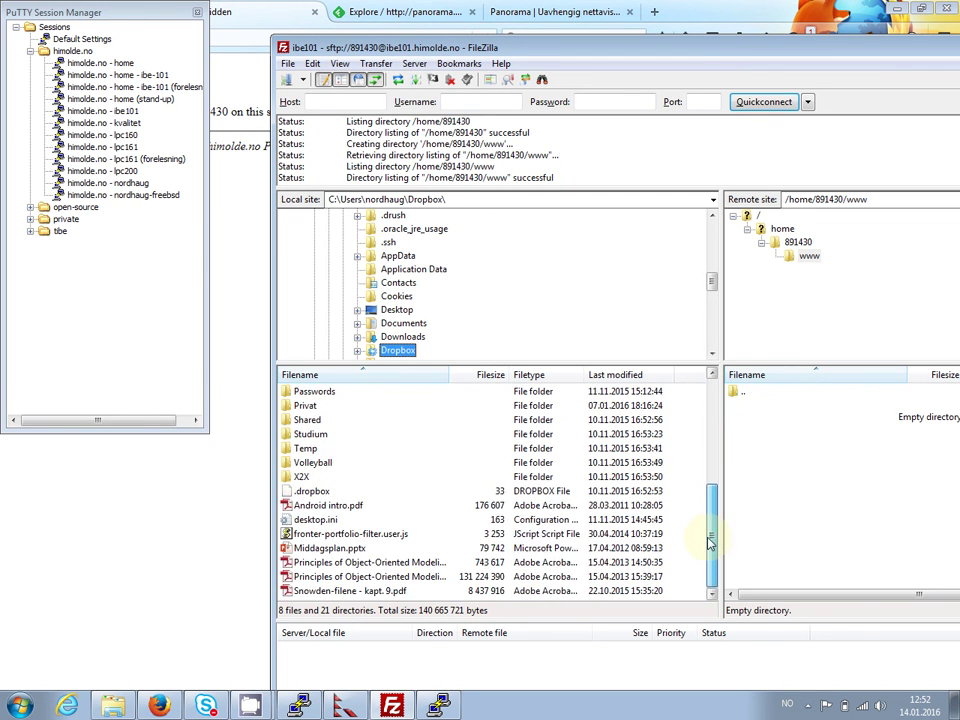
{"action": "left_click_drag", "start_coordinate": [711, 280], "coordinate": [714, 257]}
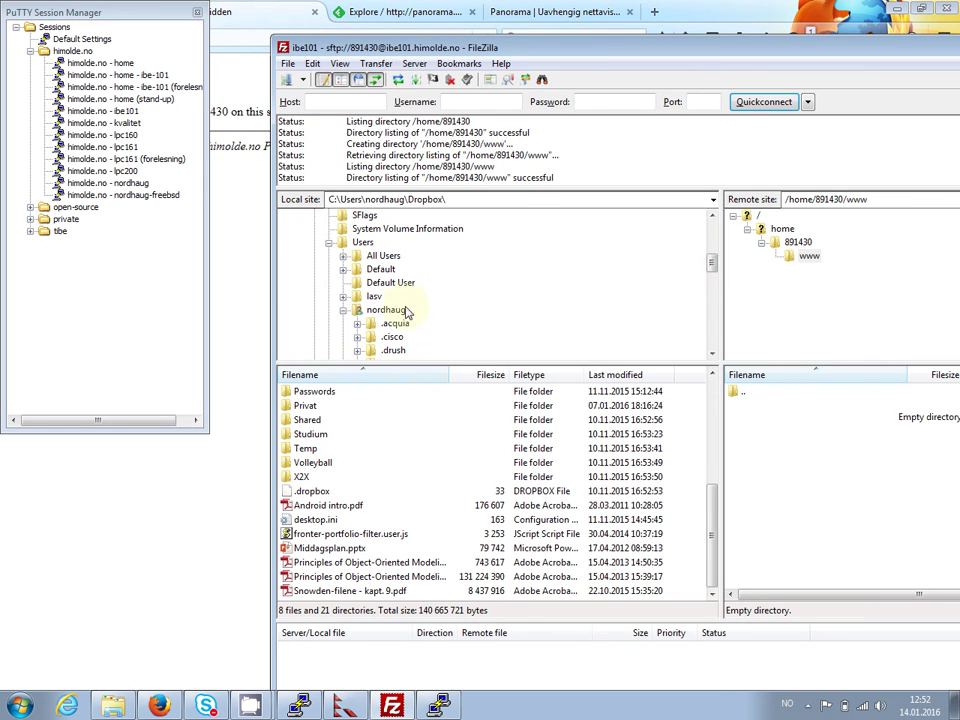
Open the local Desktop folder and upload himolder.pdf from it to the remote www directory
{"action": "left_click", "coordinate": [386, 311]}
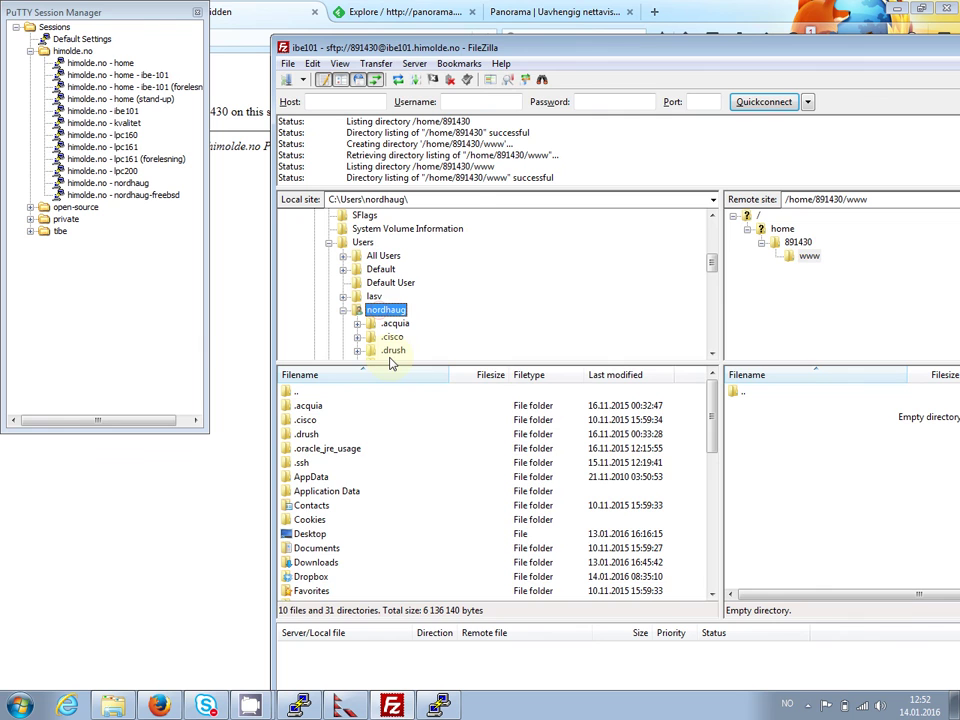
{"action": "double_click", "coordinate": [300, 534]}
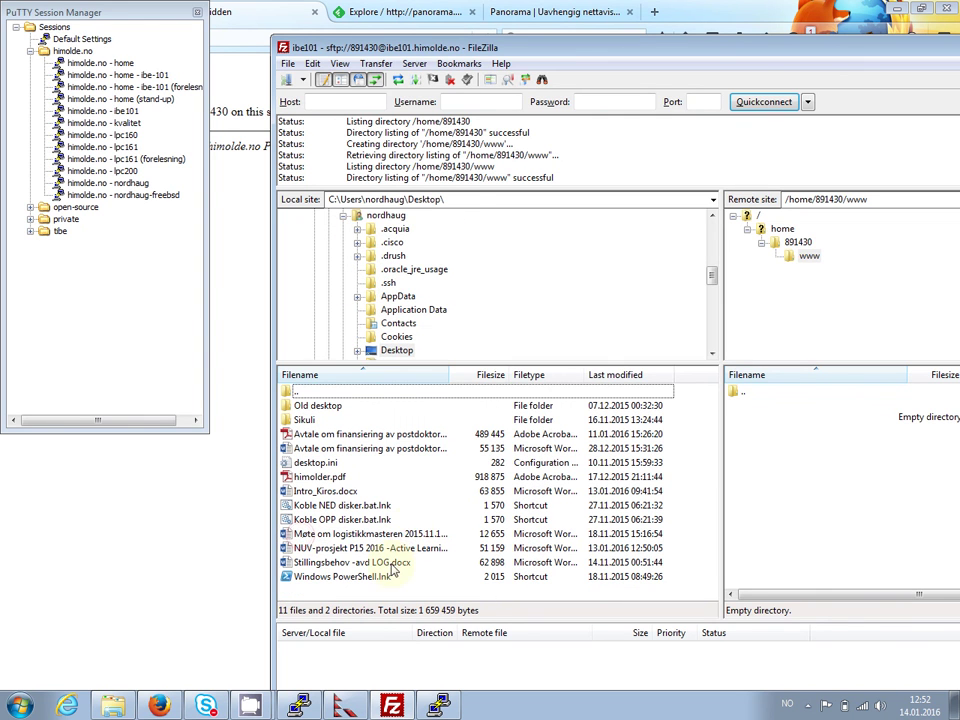
{"action": "left_click", "coordinate": [320, 480]}
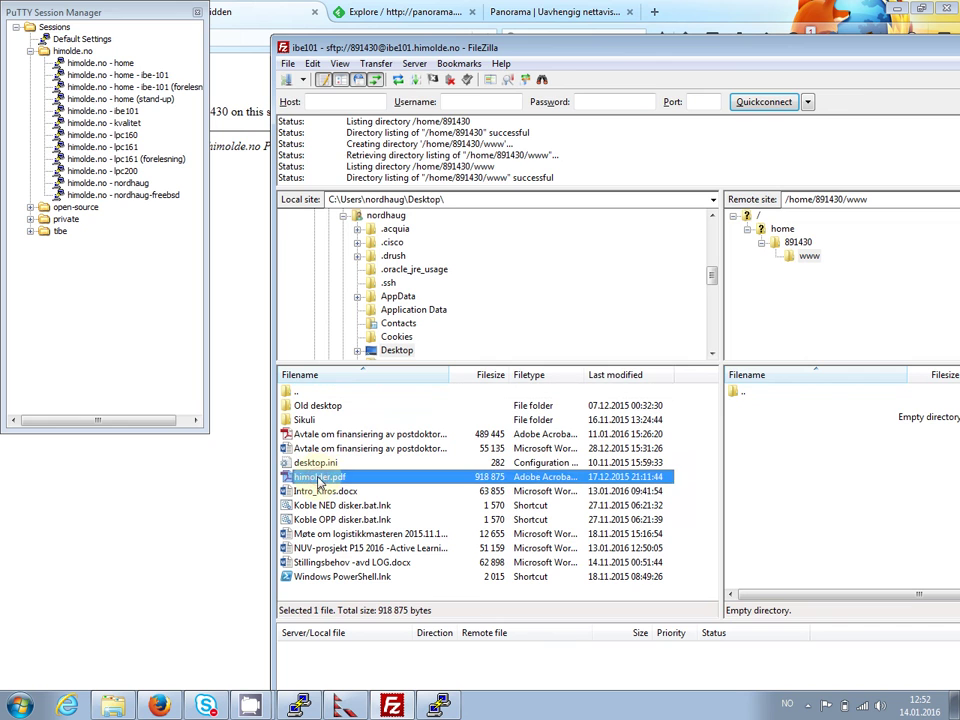
{"action": "left_click_drag", "start_coordinate": [320, 480], "coordinate": [790, 487]}
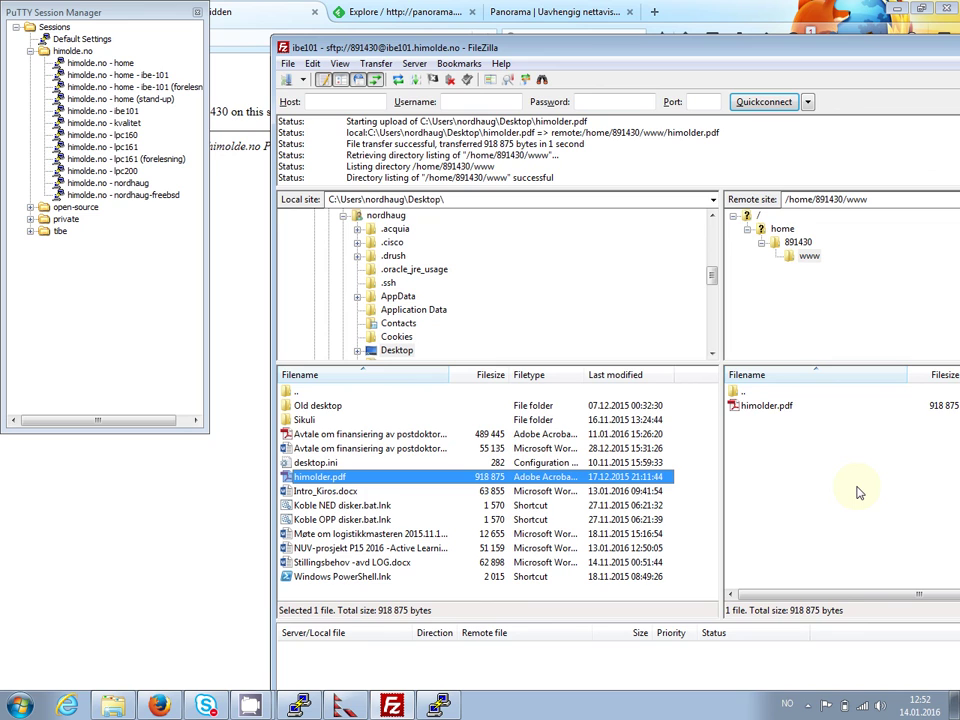
Switch to Firefox, close the PuTTY Session Manager covering it, and load himolder.pdf from the student's web directory on ibe101.himolde.no
{"action": "left_click", "coordinate": [791, 408]}
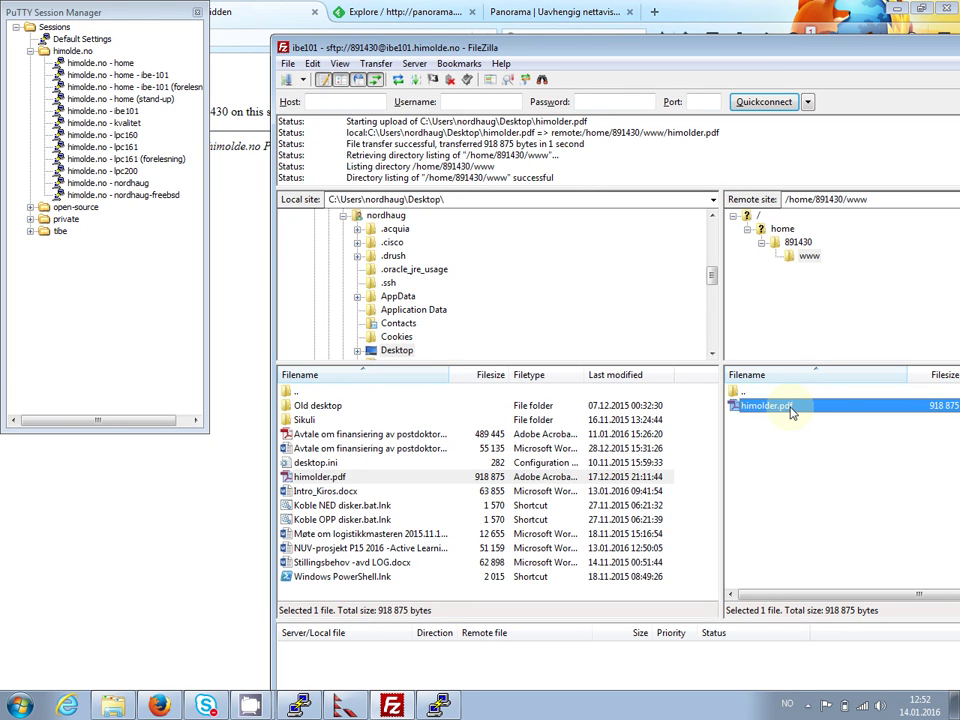
{"action": "left_click", "coordinate": [770, 406]}
{"action": "key", "text": "alt+Tab"}
{"action": "key", "text": "alt+Tab"}
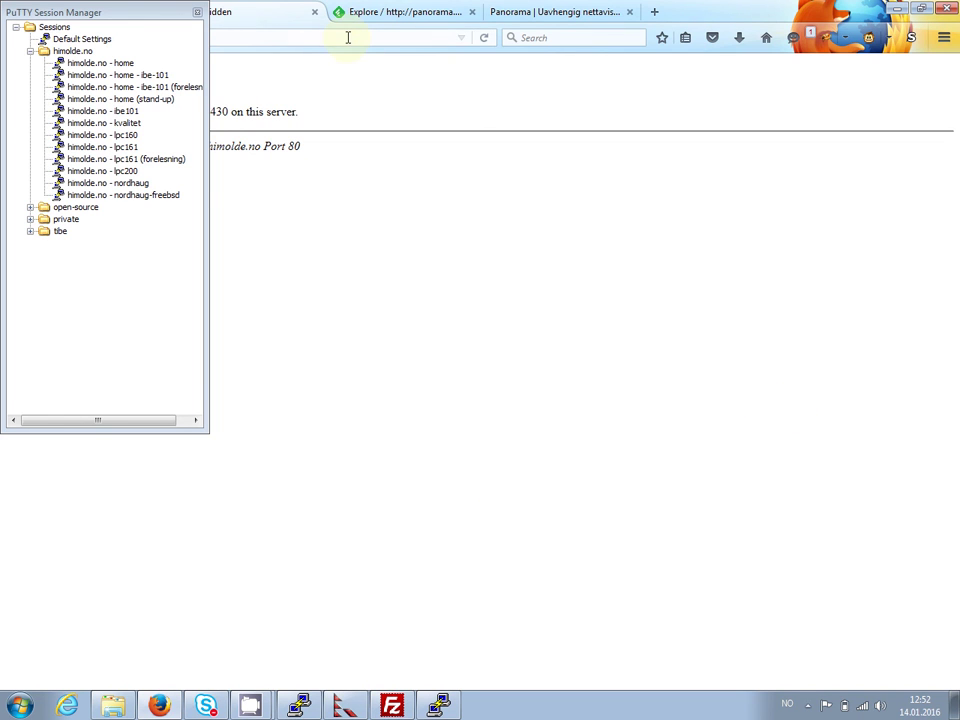
{"action": "left_click", "coordinate": [198, 14]}
{"action": "left_click", "coordinate": [231, 37]}
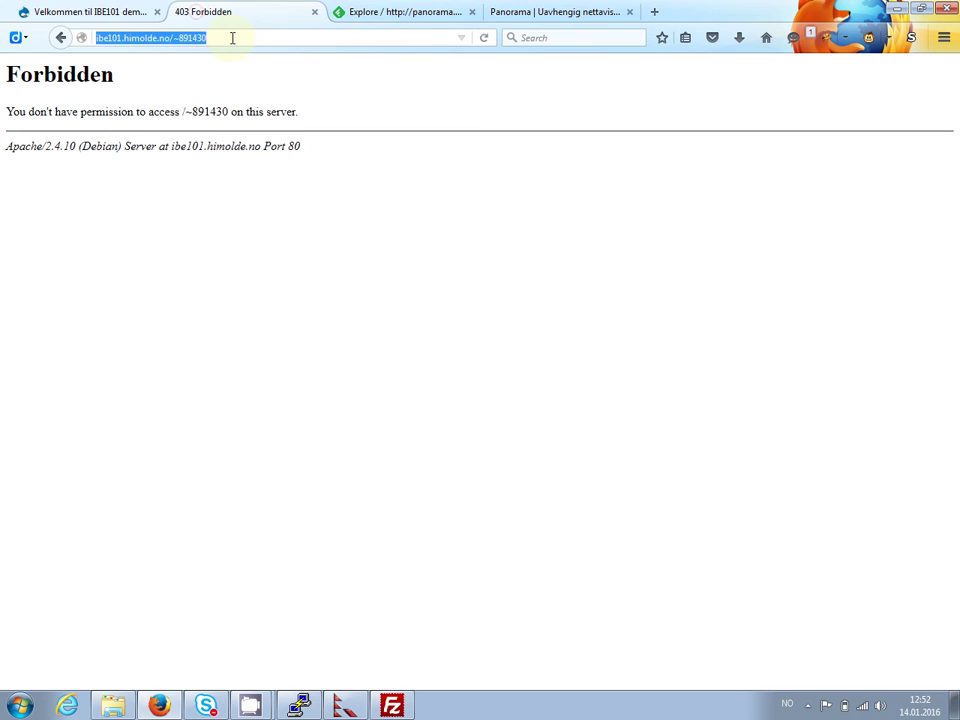
{"action": "left_click", "coordinate": [234, 37]}
{"action": "type", "text": "/"}
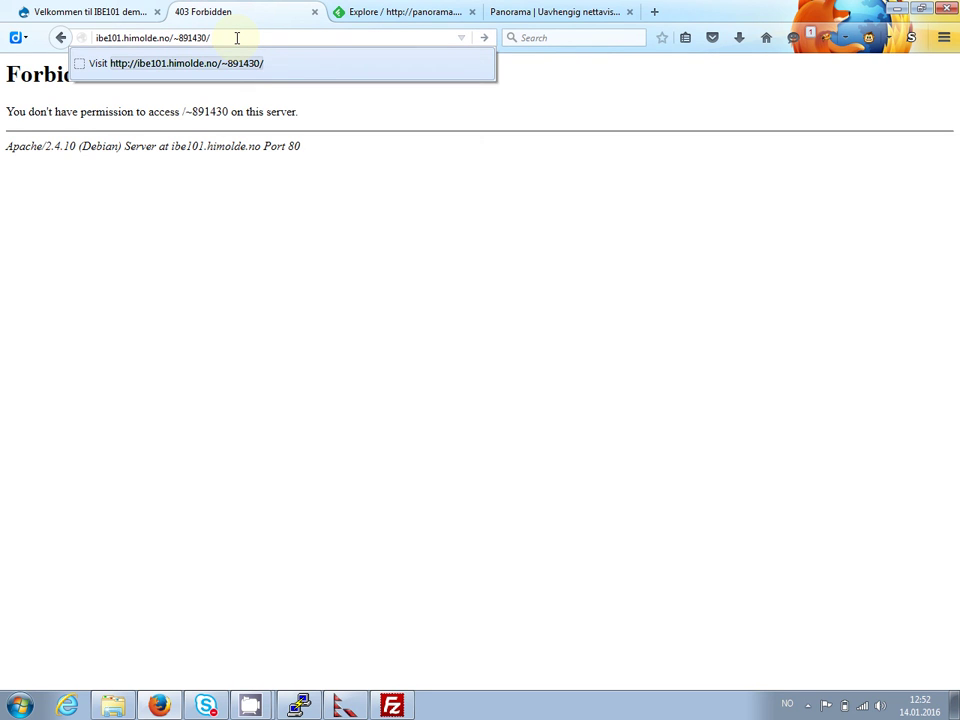
{"action": "type", "text": "himolder.pdf"}
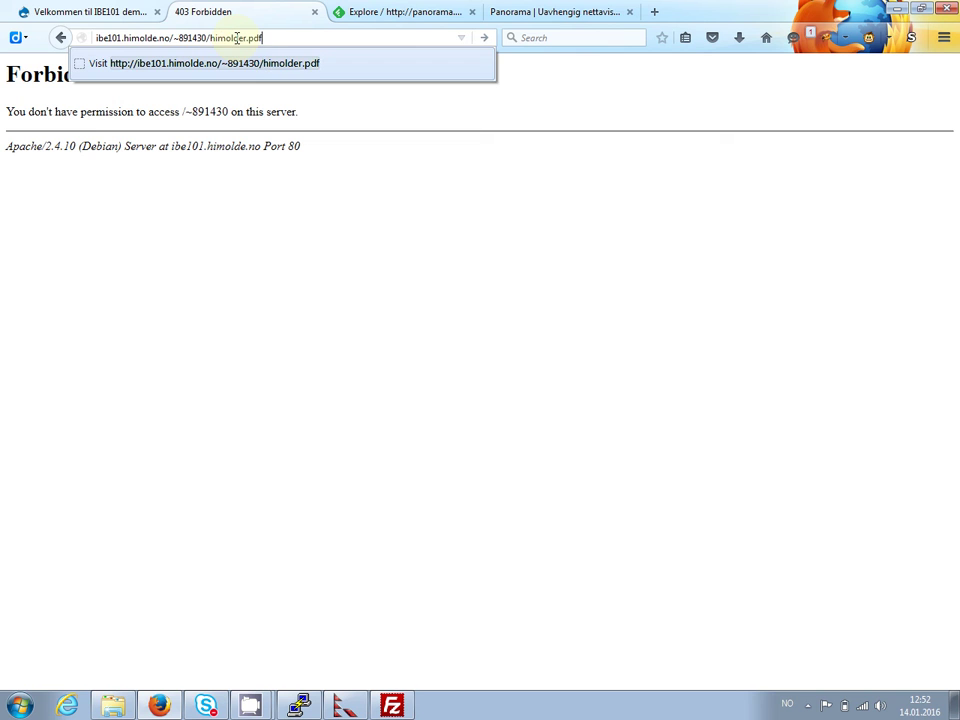
{"action": "key", "text": "Return"}
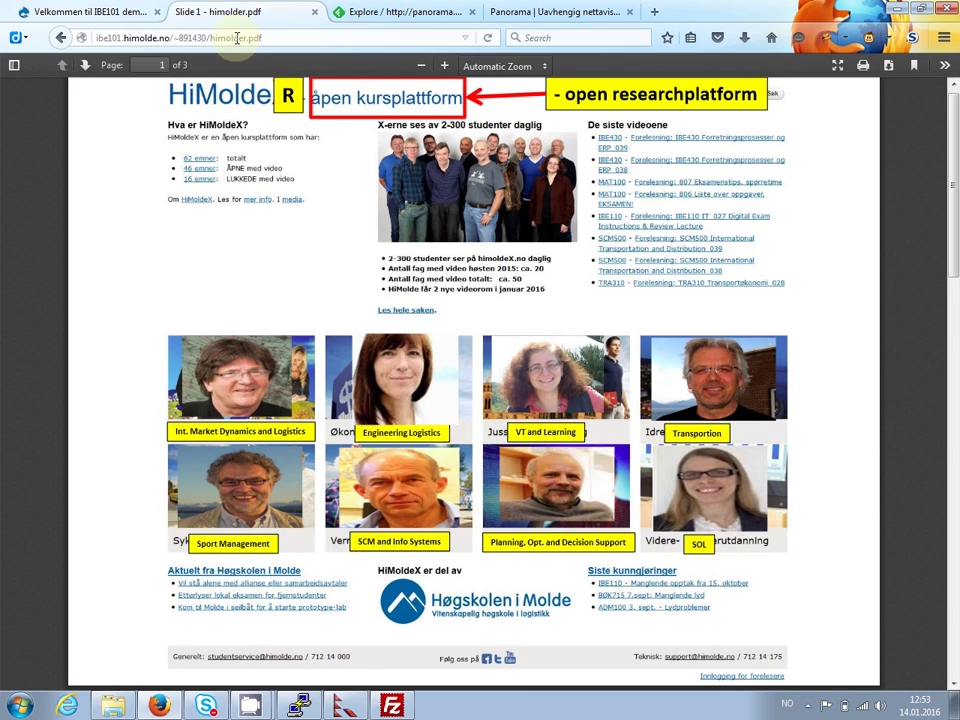
Return to FileZilla, go up to the student's remote home directory and move test.txt into the www folder
{"action": "key", "text": "alt+Tab"}
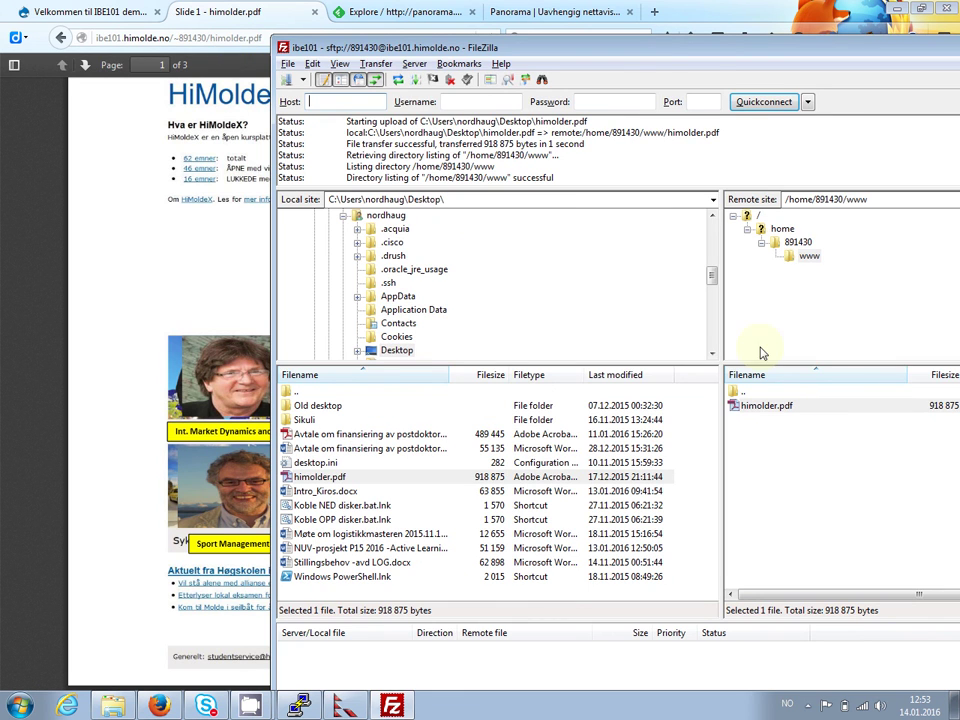
{"action": "double_click", "coordinate": [745, 392]}
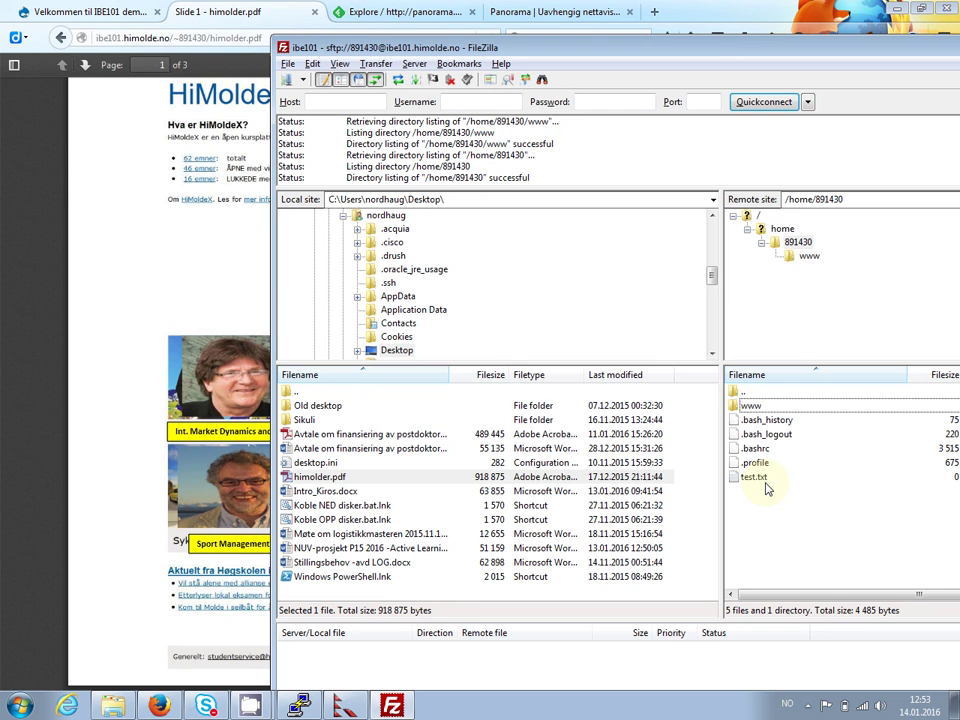
{"action": "left_click_drag", "start_coordinate": [765, 482], "coordinate": [757, 405]}
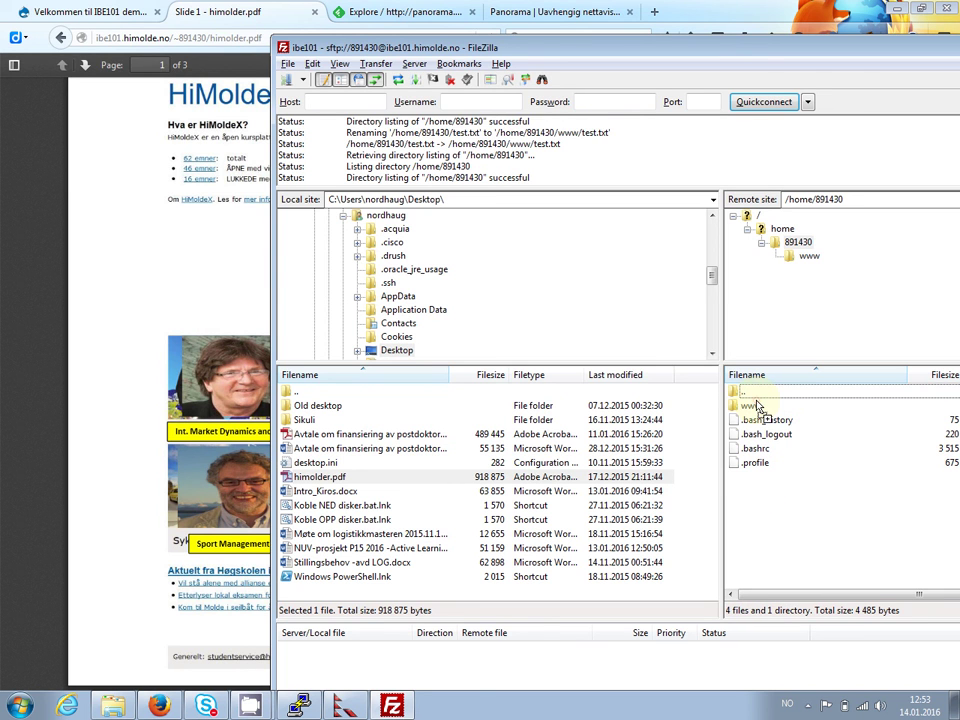
In Firefox, change the file name in the address to test.txt and load it from the student's web directory
{"action": "left_click", "coordinate": [238, 15]}
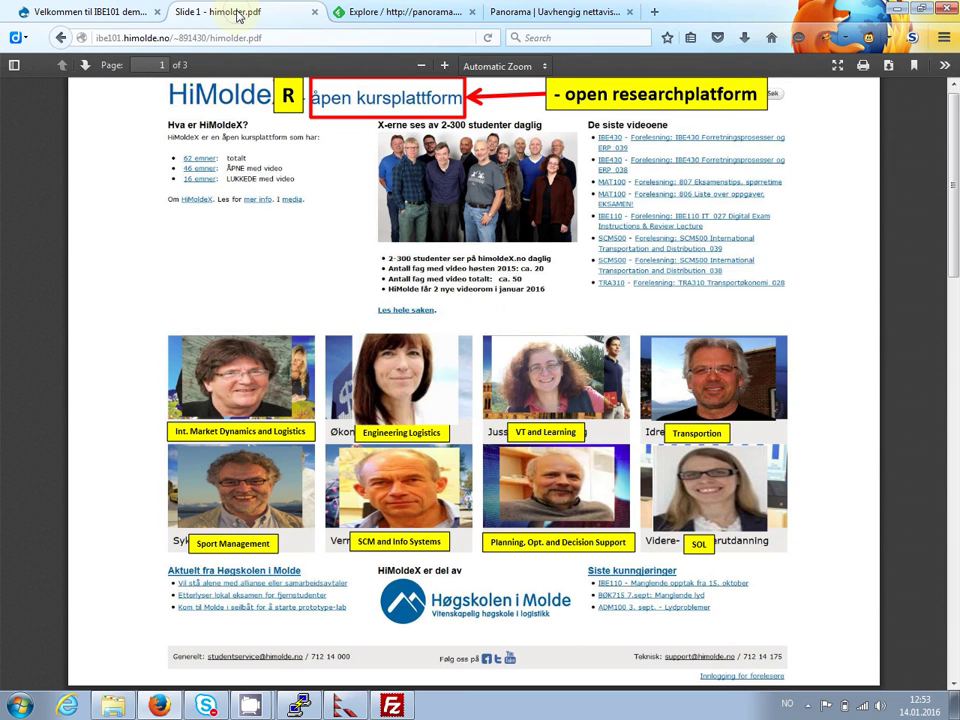
{"action": "left_click_drag", "start_coordinate": [215, 38], "coordinate": [372, 43]}
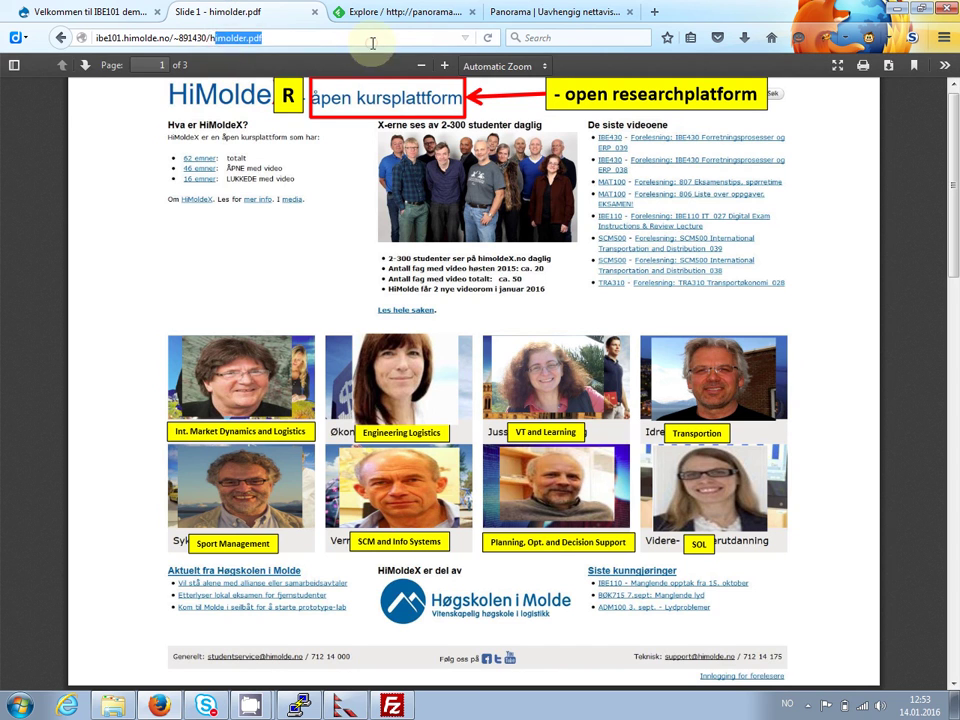
{"action": "key", "text": "BackSpace"}
{"action": "key", "text": "BackSpace"}
{"action": "type", "text": "test.t"}
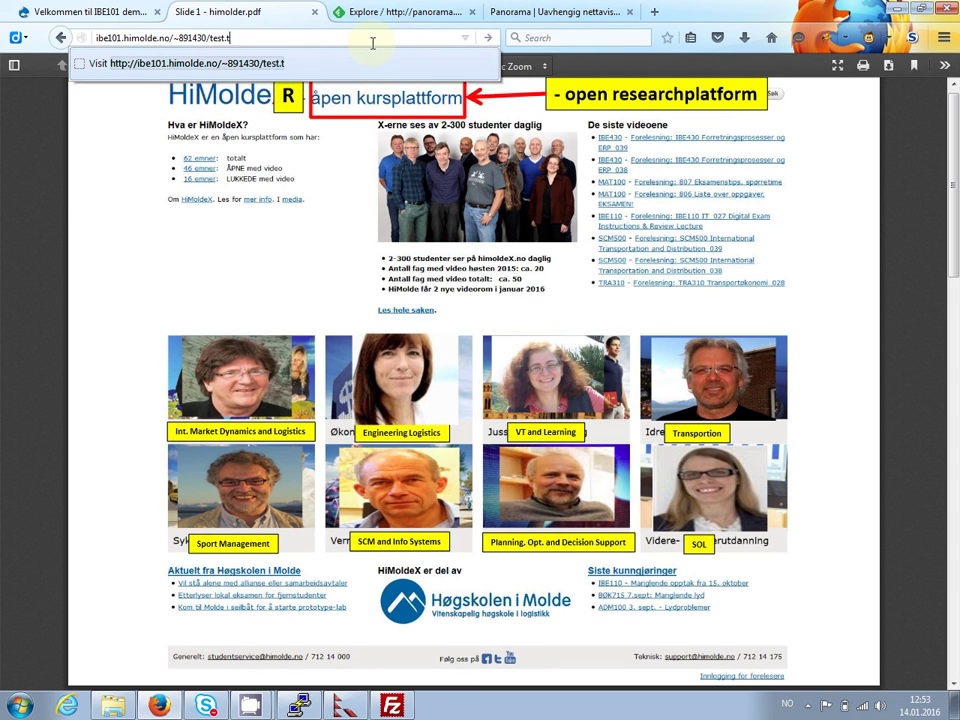
{"action": "type", "text": "xt"}
{"action": "key", "text": "Return"}
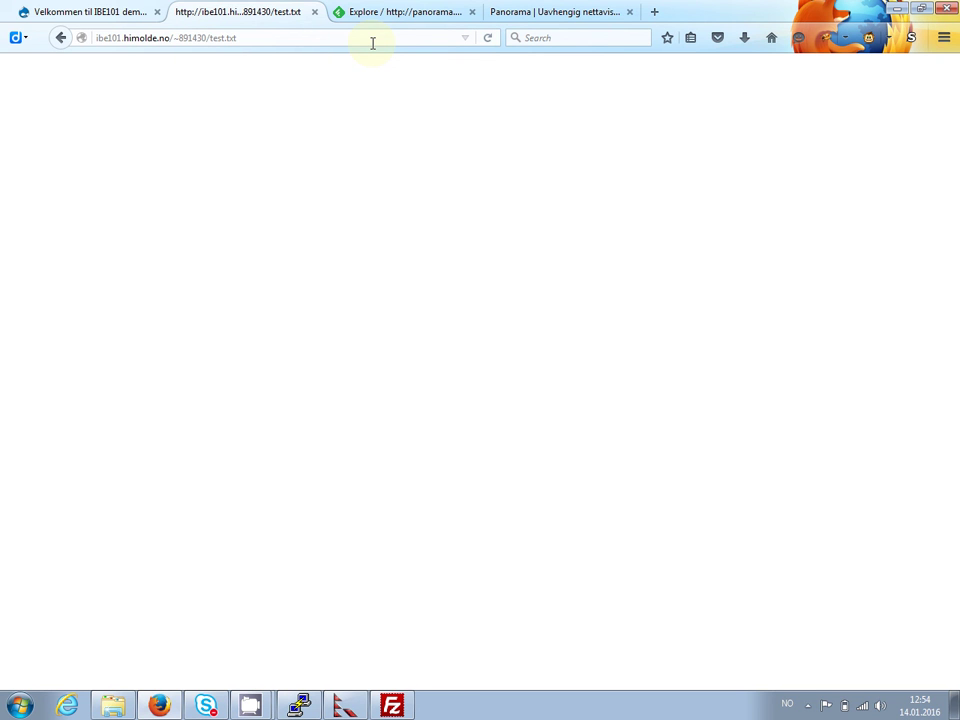
Switch to FileZilla, open the remote www directory and hide both the local and remote directory trees
{"action": "key", "text": "alt+Tab"}
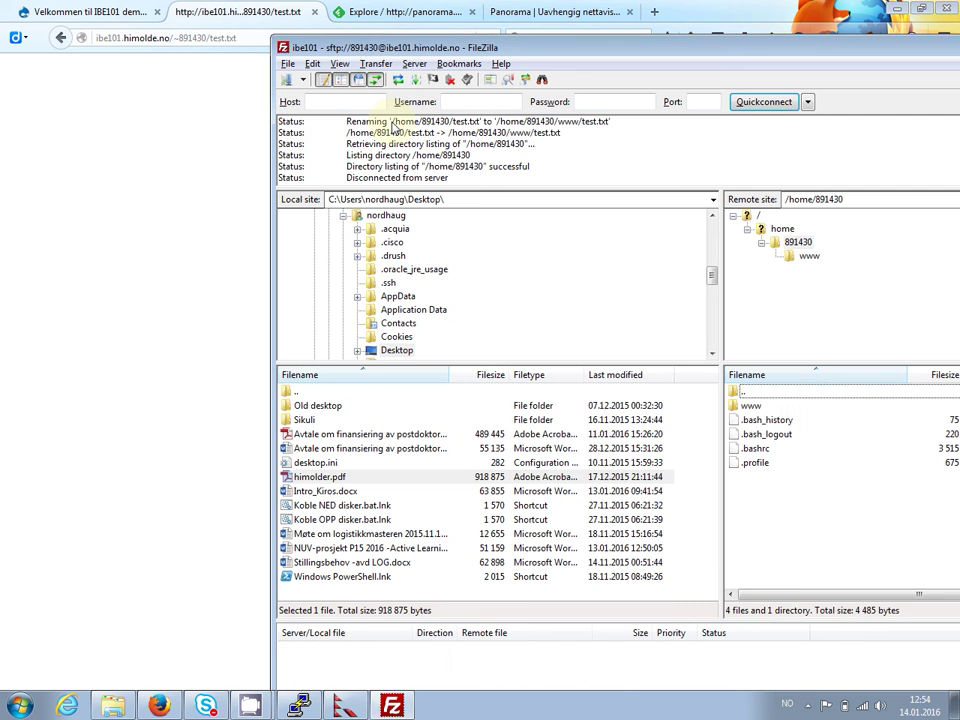
{"action": "double_click", "coordinate": [744, 406]}
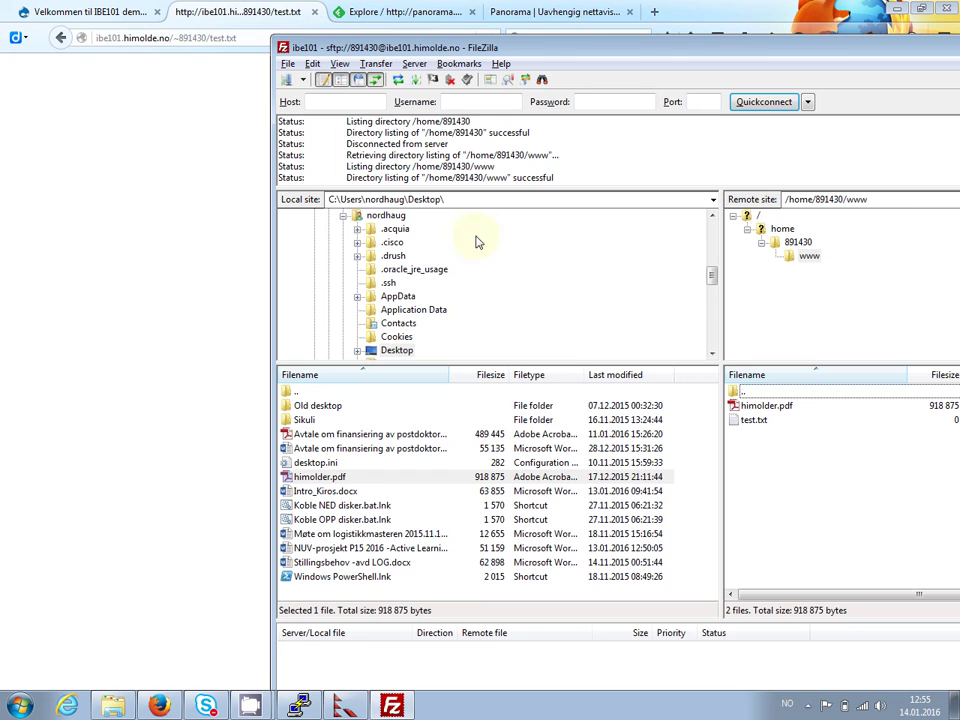
{"action": "left_click", "coordinate": [337, 65]}
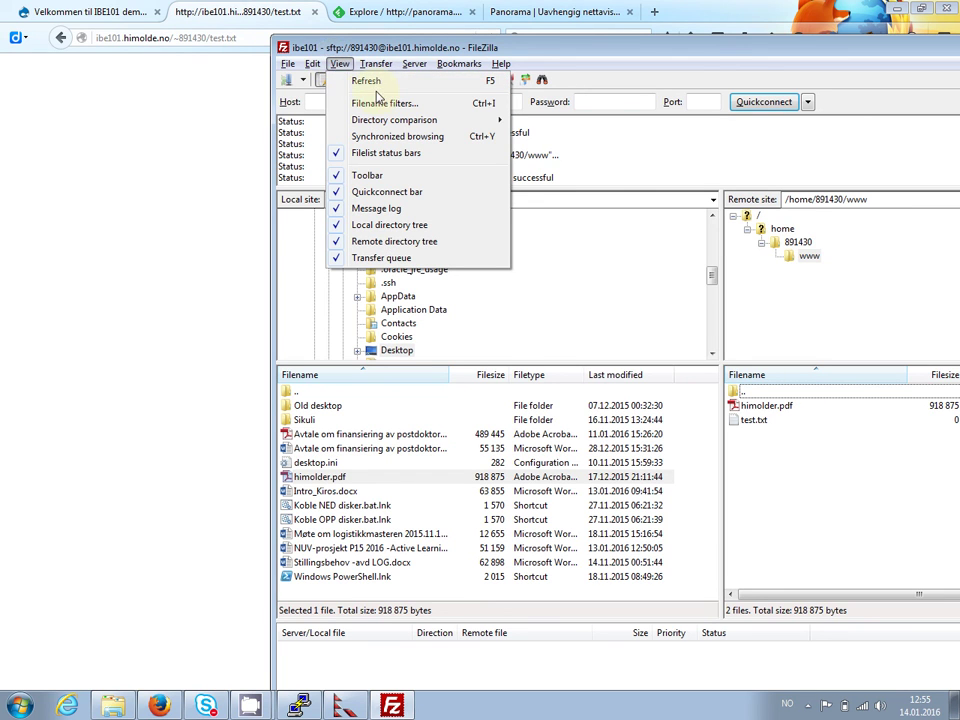
{"action": "left_click", "coordinate": [382, 226]}
{"action": "left_click", "coordinate": [339, 64]}
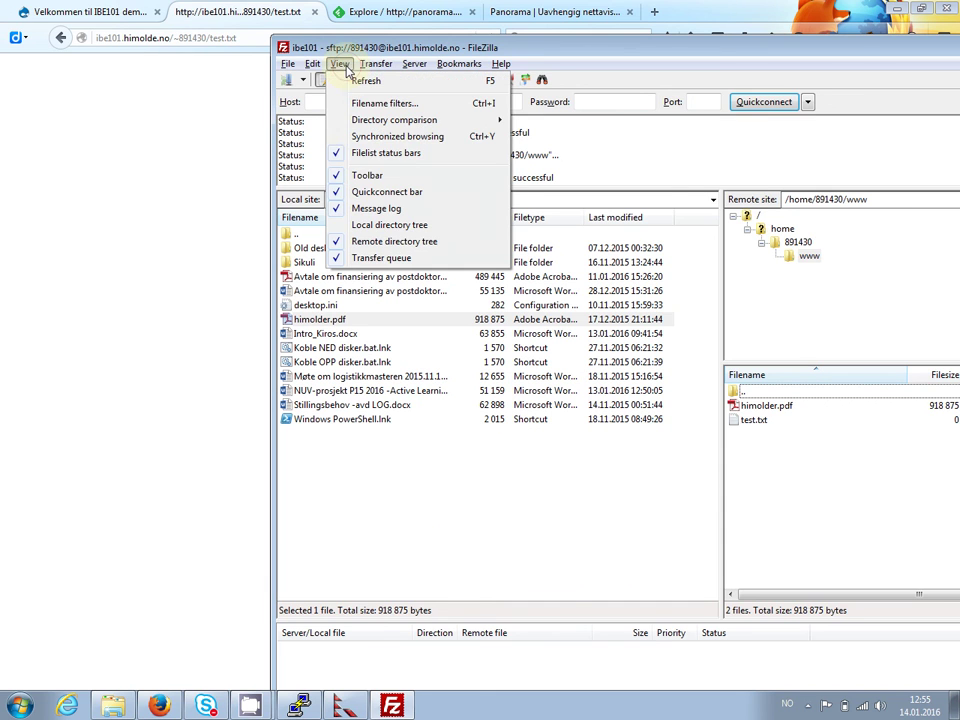
{"action": "left_click", "coordinate": [378, 241]}
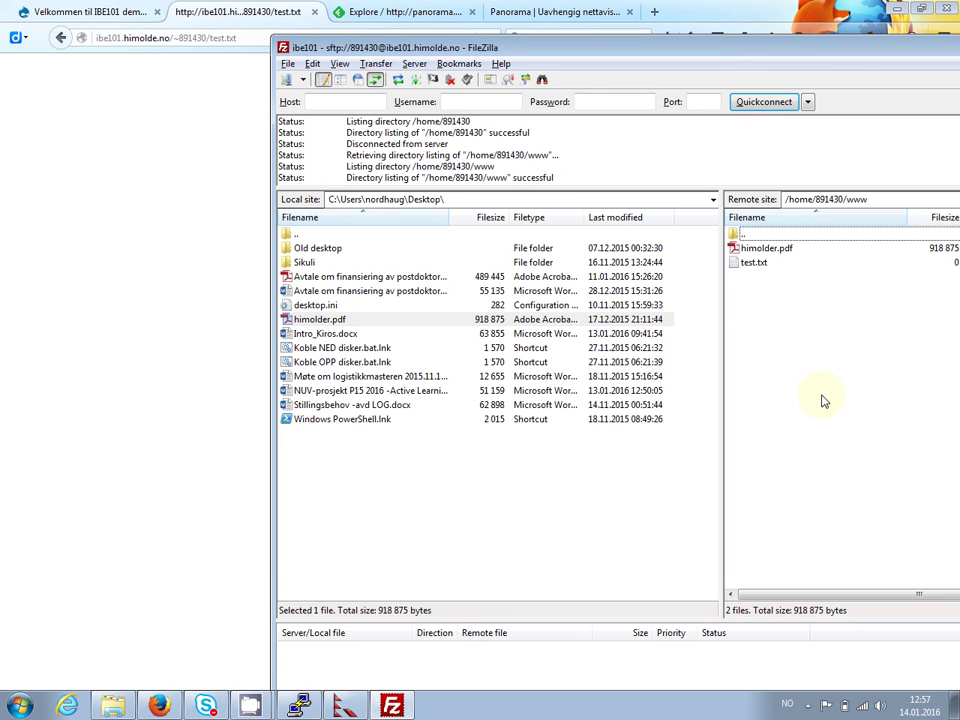
{"action": "key", "text": "alt+Tab"}
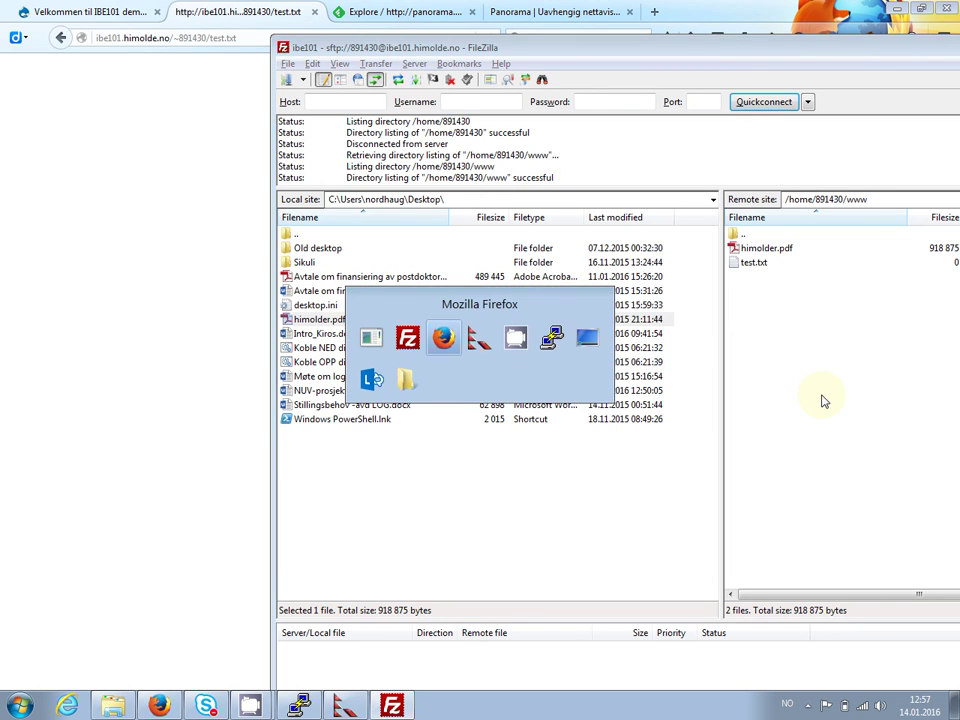
{"action": "double_click", "coordinate": [348, 36]}
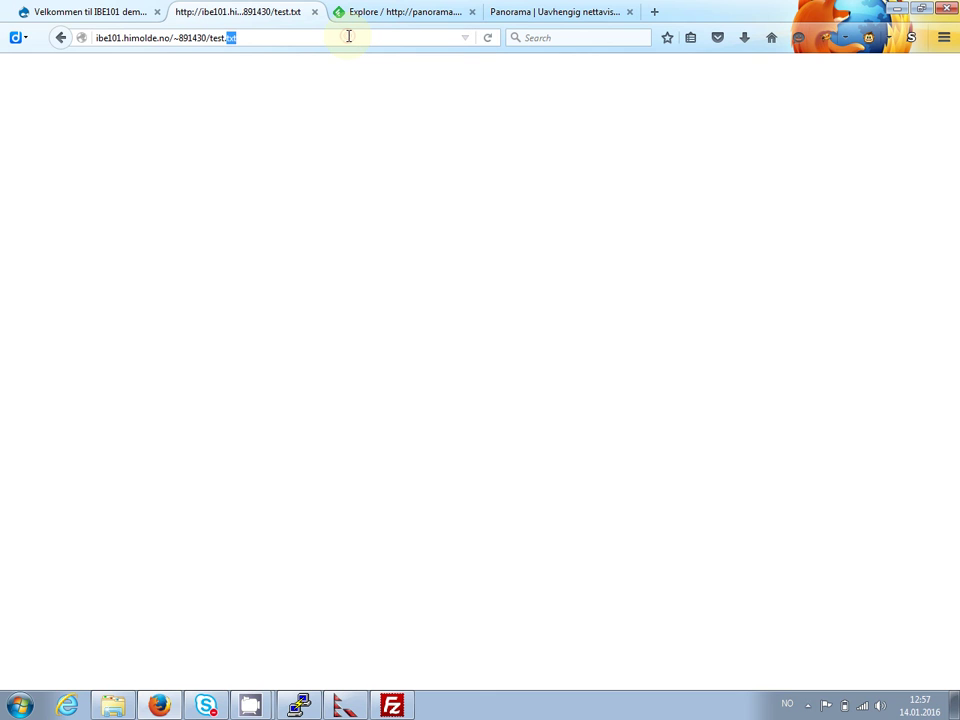
{"action": "type", "text": "hi"}
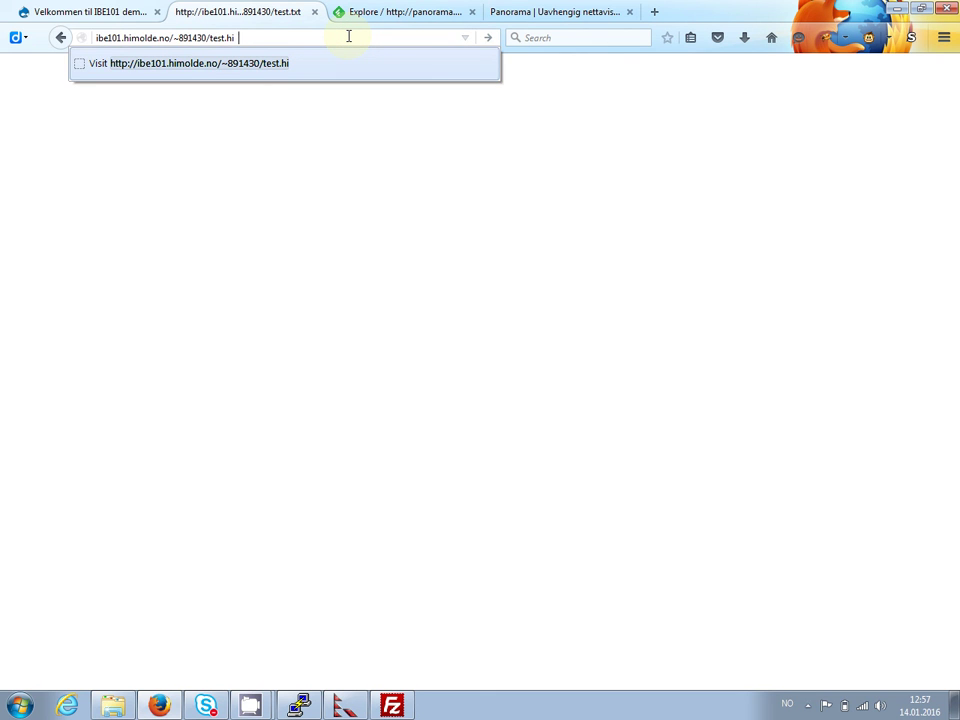
{"action": "key", "text": "ctrl+a"}
{"action": "type", "text": "him"}
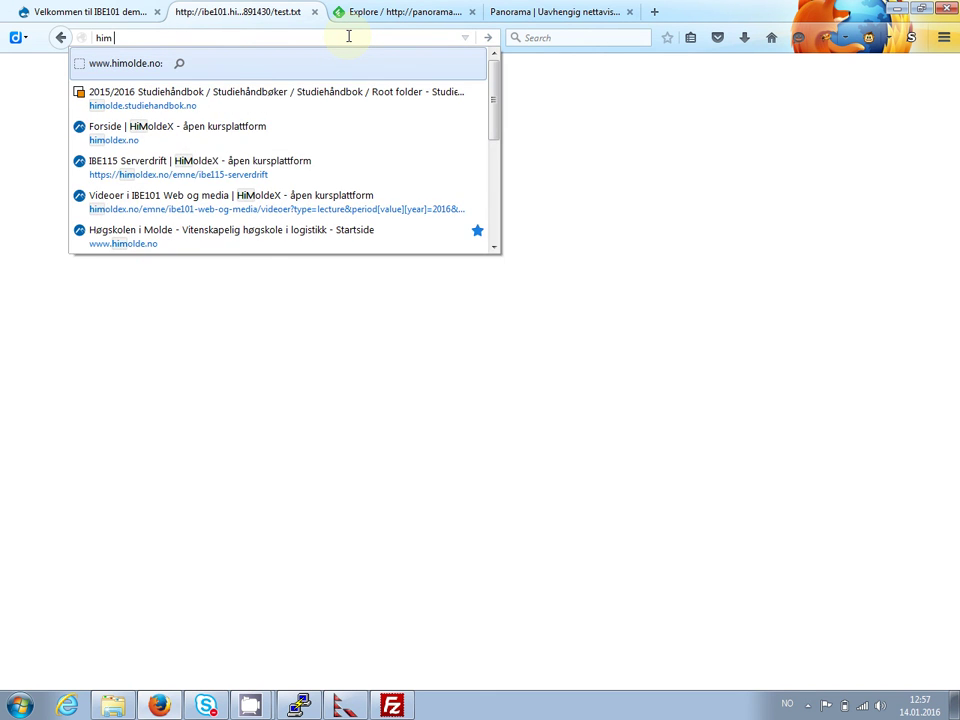
{"action": "key", "text": "Return"}
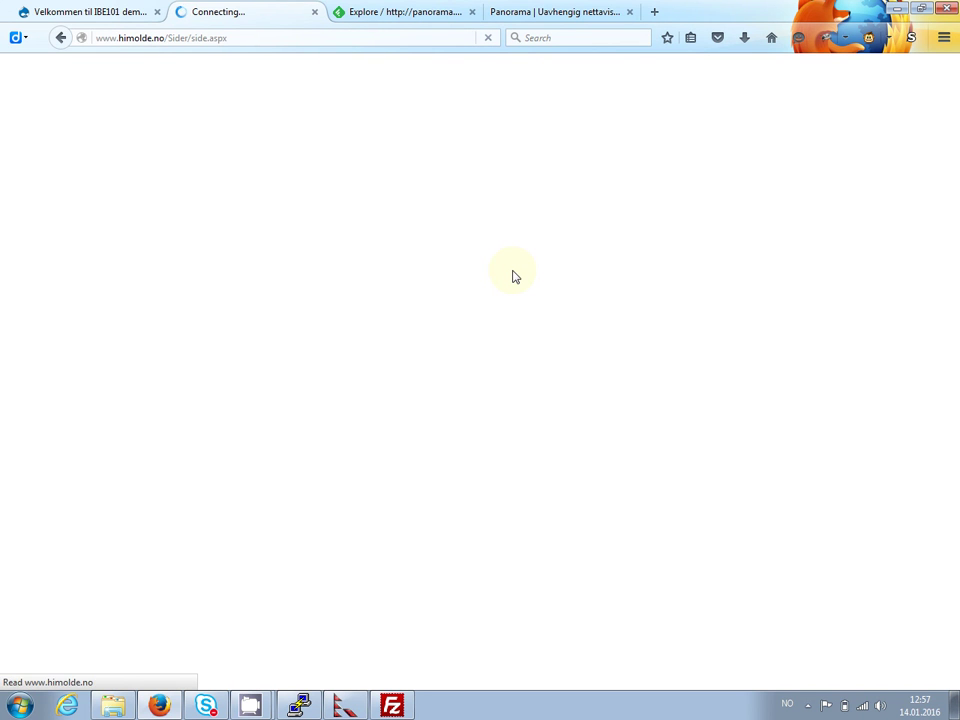
Open the 14 January open lecture on higher education in the US under Hva skjer? and enlarge the page three zoom levels
{"action": "scroll", "coordinate": [700, 480], "scroll_direction": "down", "scroll_amount": 1}
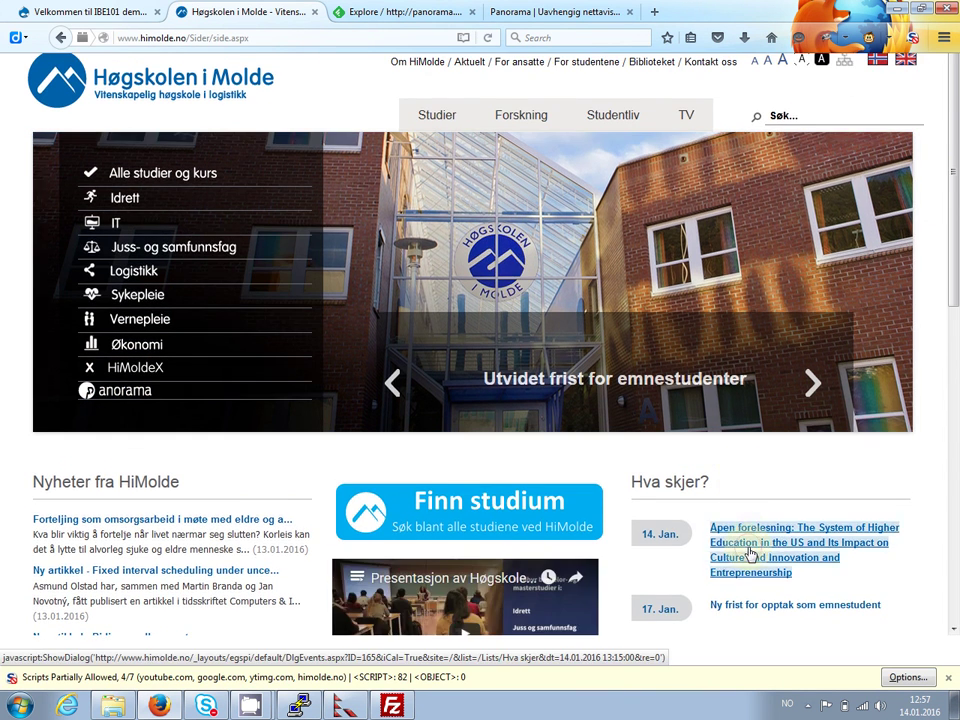
{"action": "left_click", "coordinate": [750, 555]}
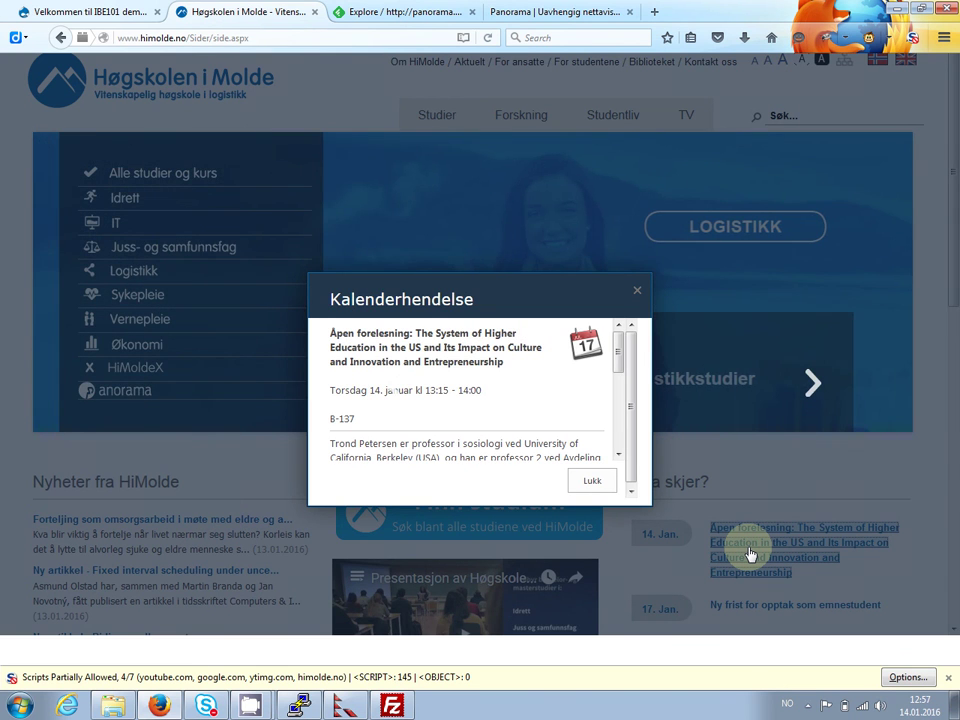
{"action": "key", "text": "ctrl+plus"}
{"action": "key", "text": "ctrl+plus"}
{"action": "key", "text": "ctrl+plus"}
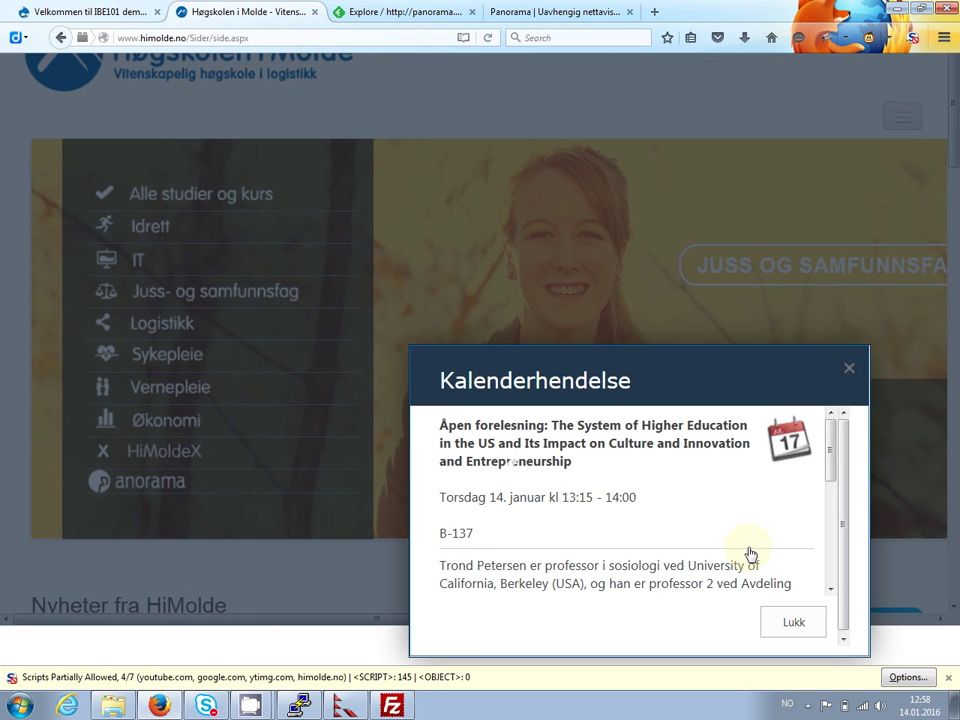
{"action": "key", "text": "alt+Tab"}
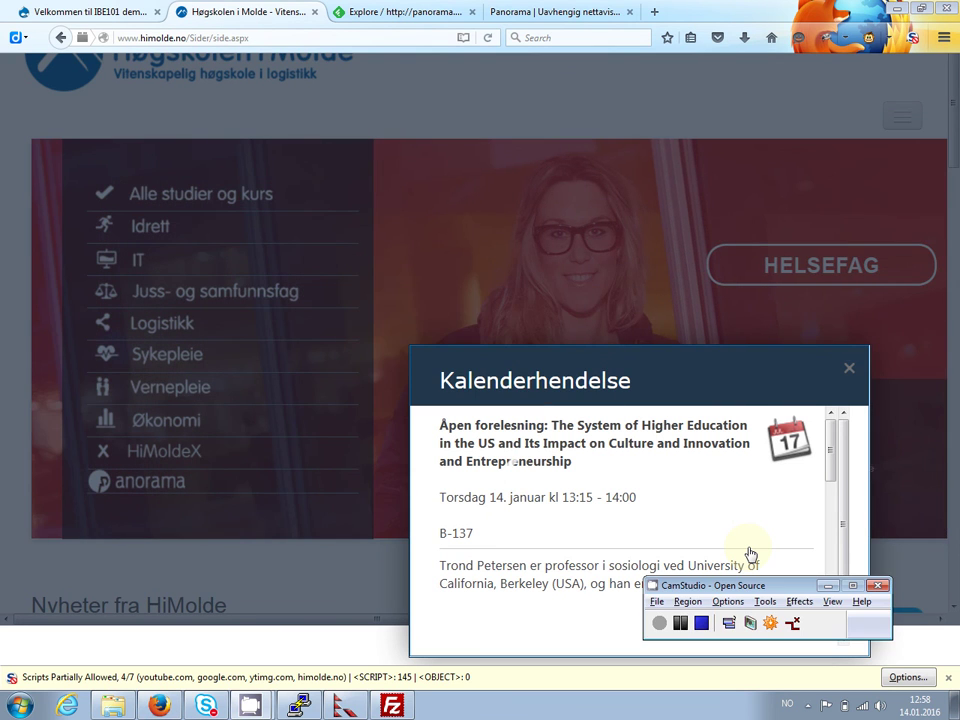